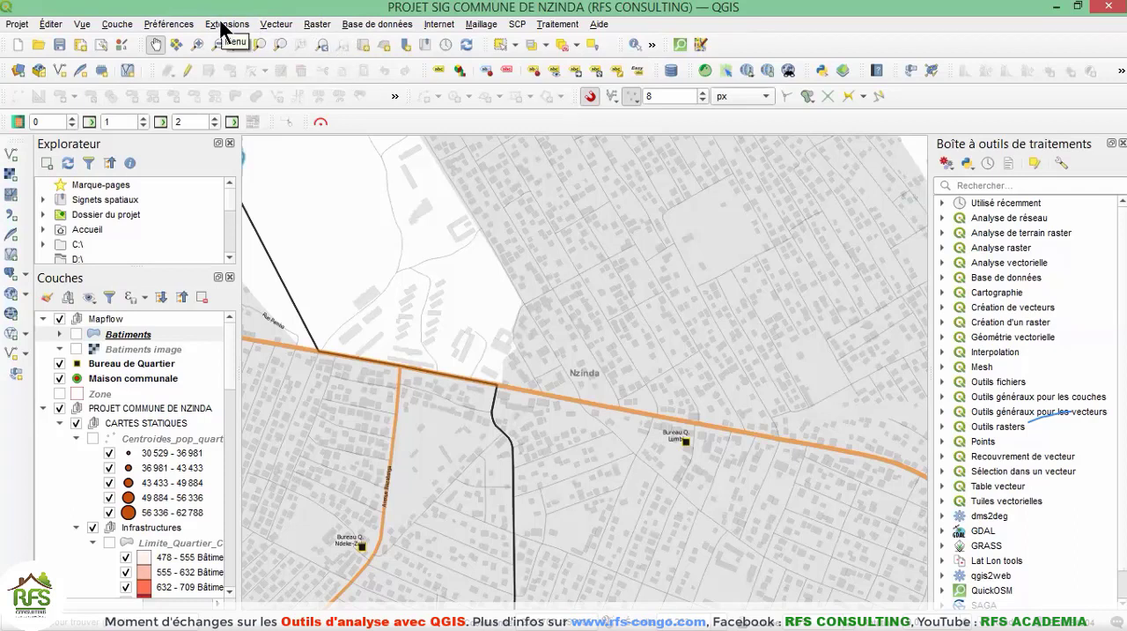
Check the Processing extension's entry in the list of all extensions, and close the extension manager.
left_click(227, 27)
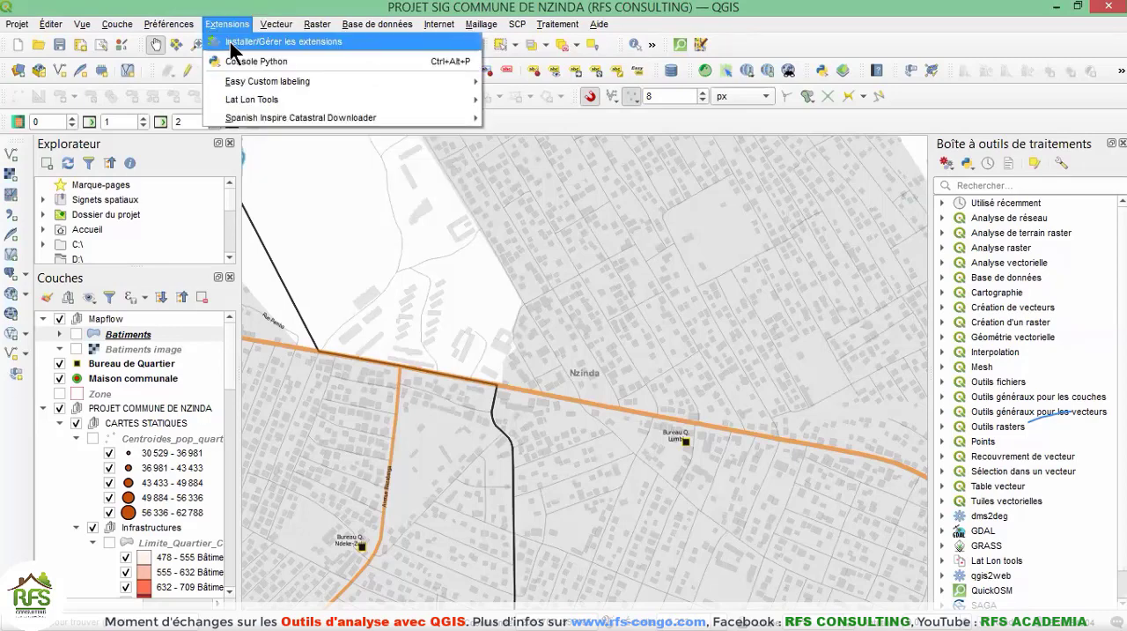
left_click(230, 42)
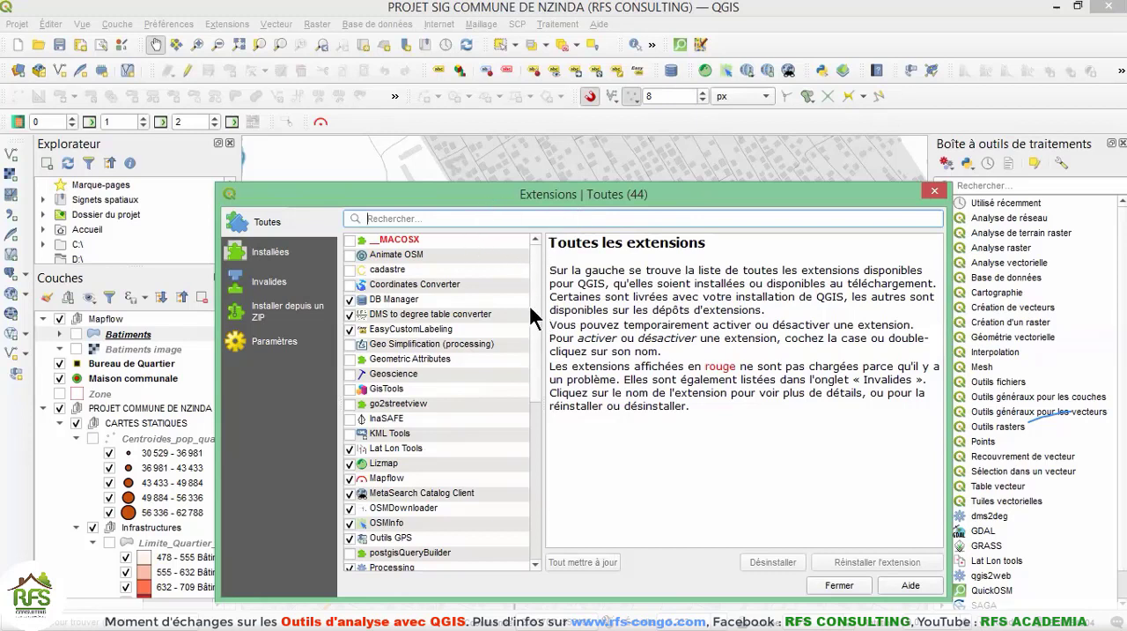
mouse_move(538, 328)
left_mouse_down()
mouse_move(547, 412)
mouse_move(535, 312)
mouse_move(535, 341)
left_mouse_up()
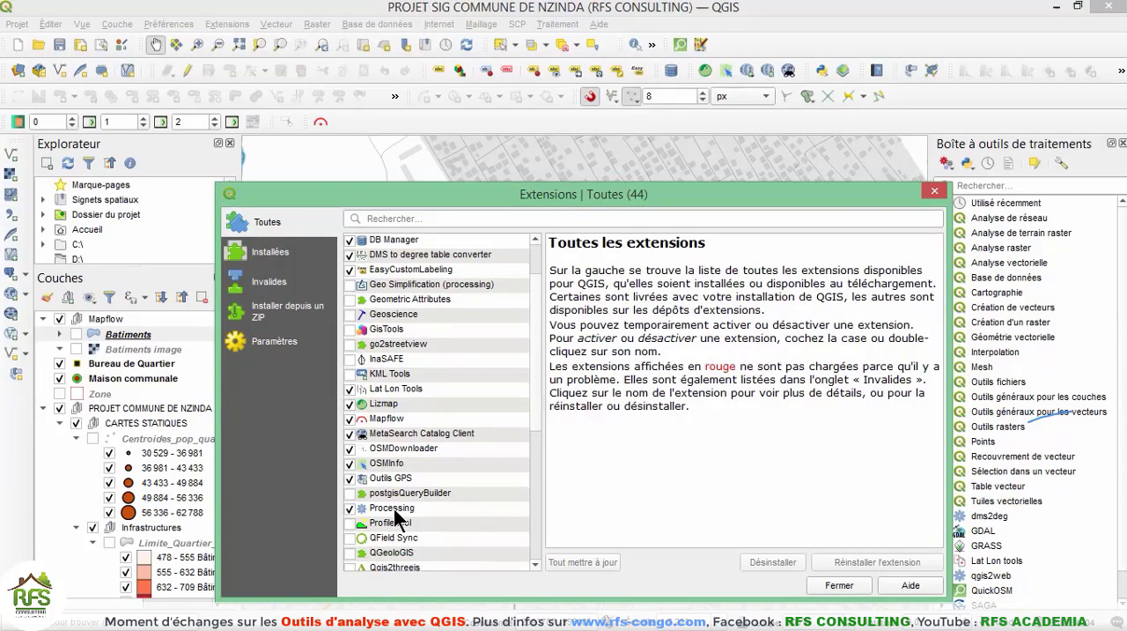
left_click(394, 508)
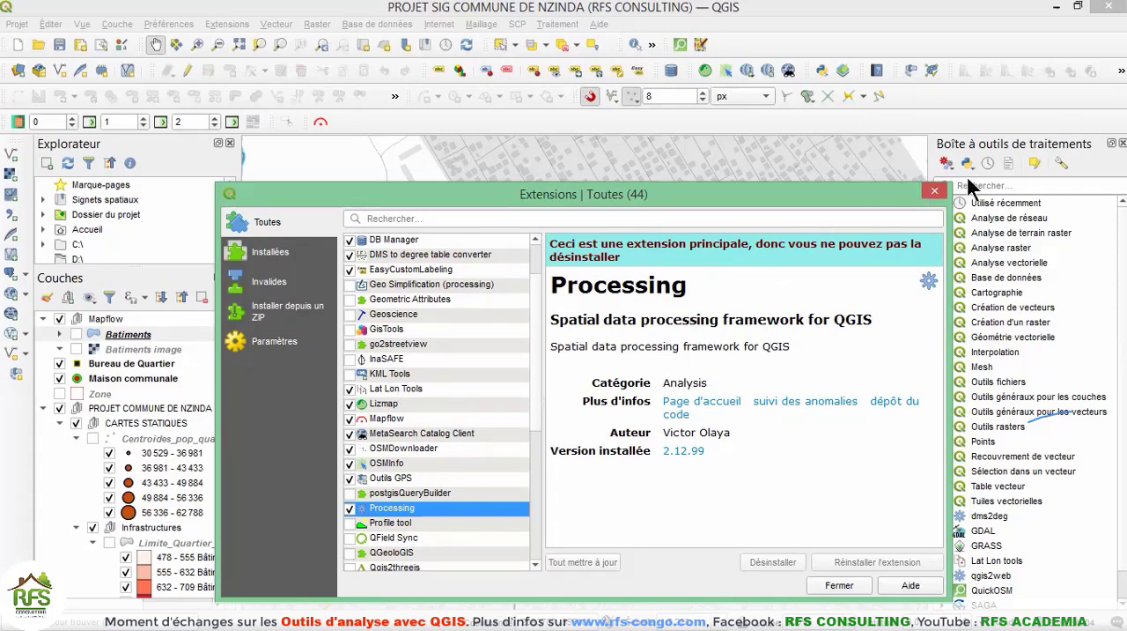
left_click(937, 191)
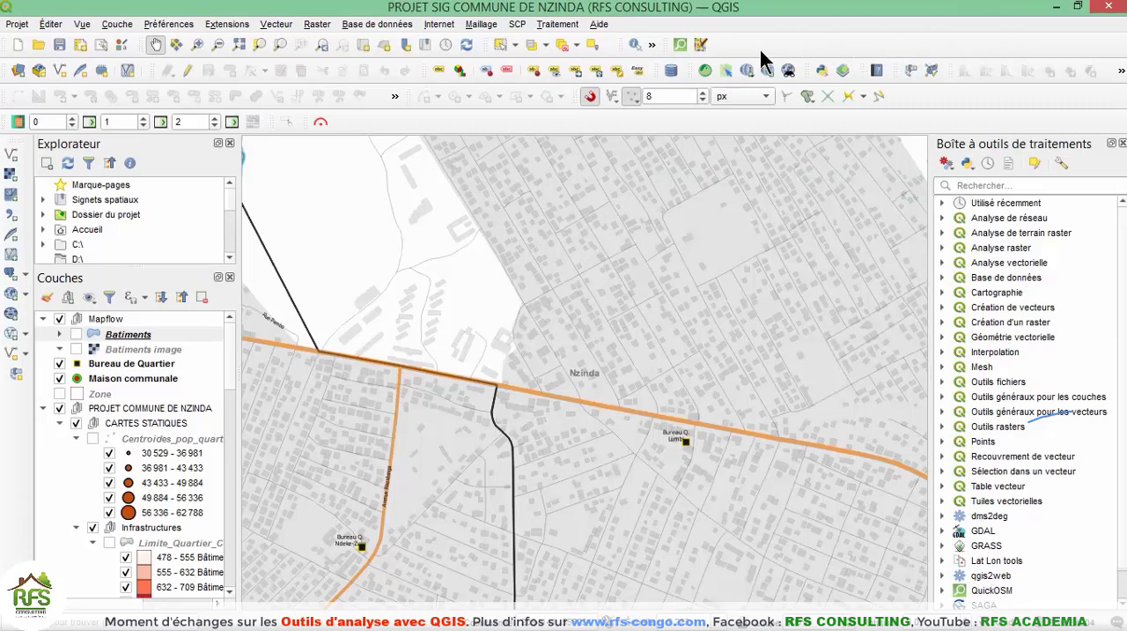
Hide the processing toolbox panel (Boîte à outils de traitements) and show it again.
right_click(840, 33)
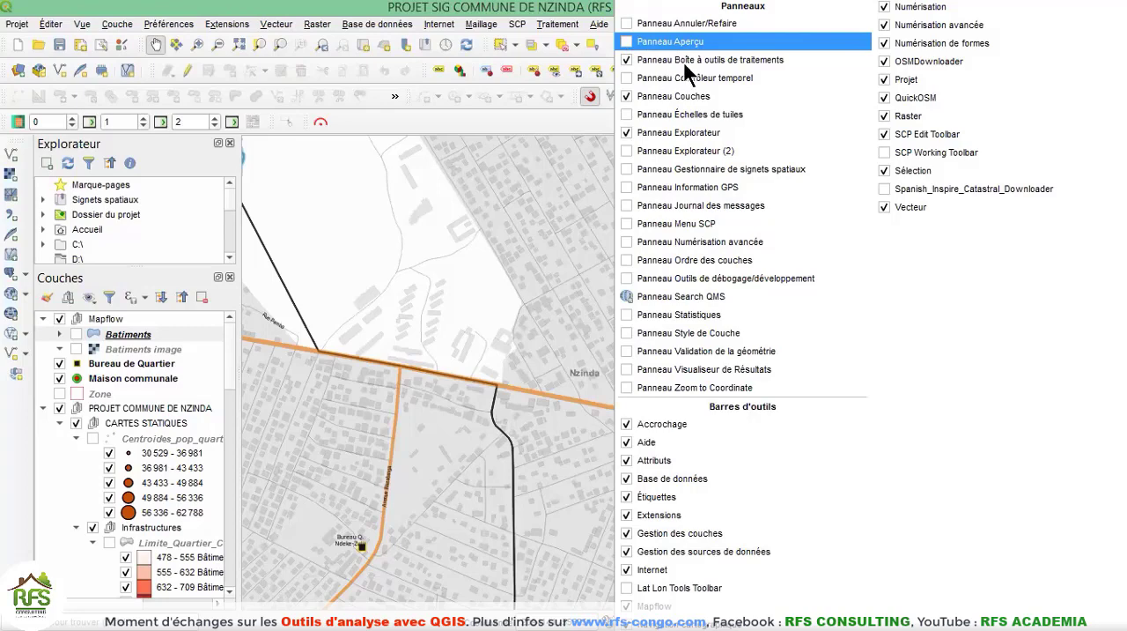
left_click(627, 61)
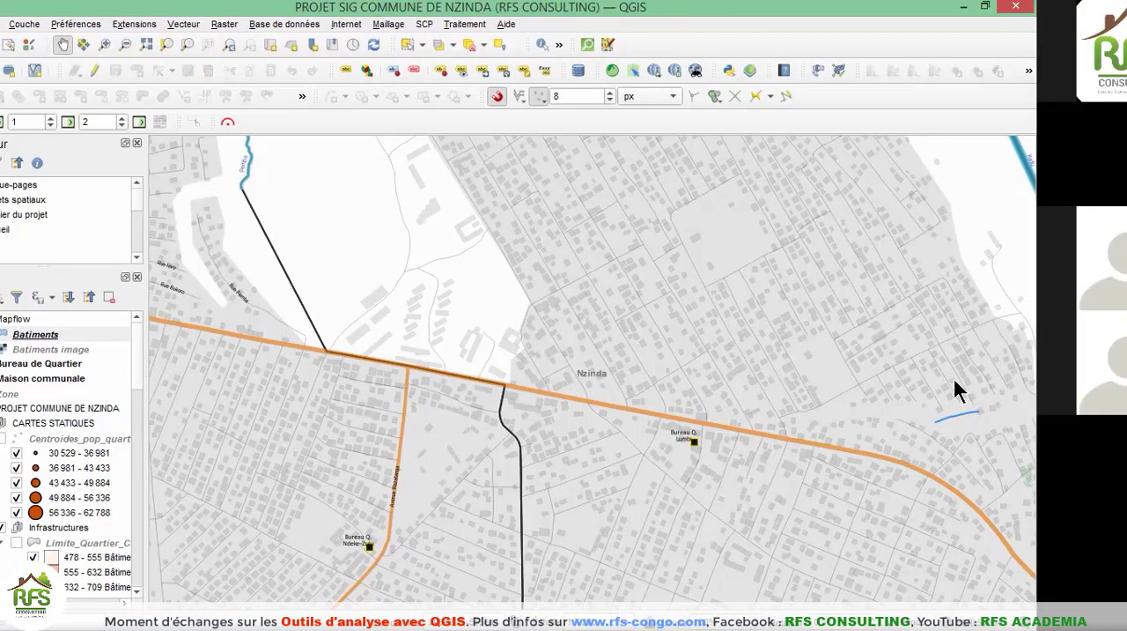
left_click(534, 57)
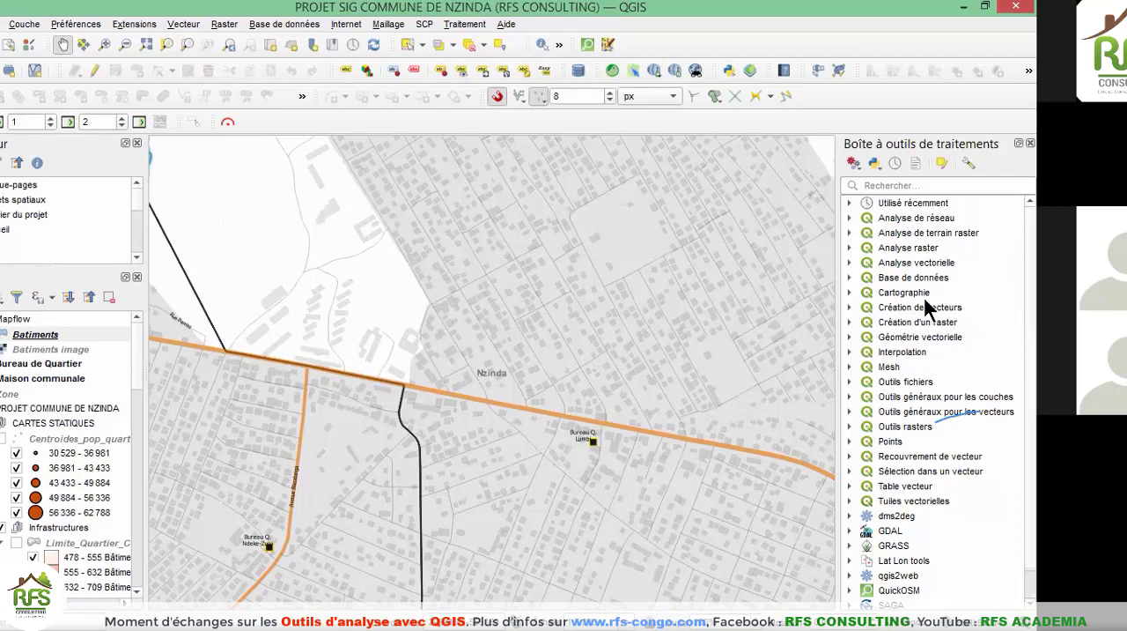
Examine the algorithms under Analyse de réseau, Analyse de terrain raster, Analyse raster and Analyse vectorielle, and collapse the groups again.
left_click(850, 218)
left_click(850, 307)
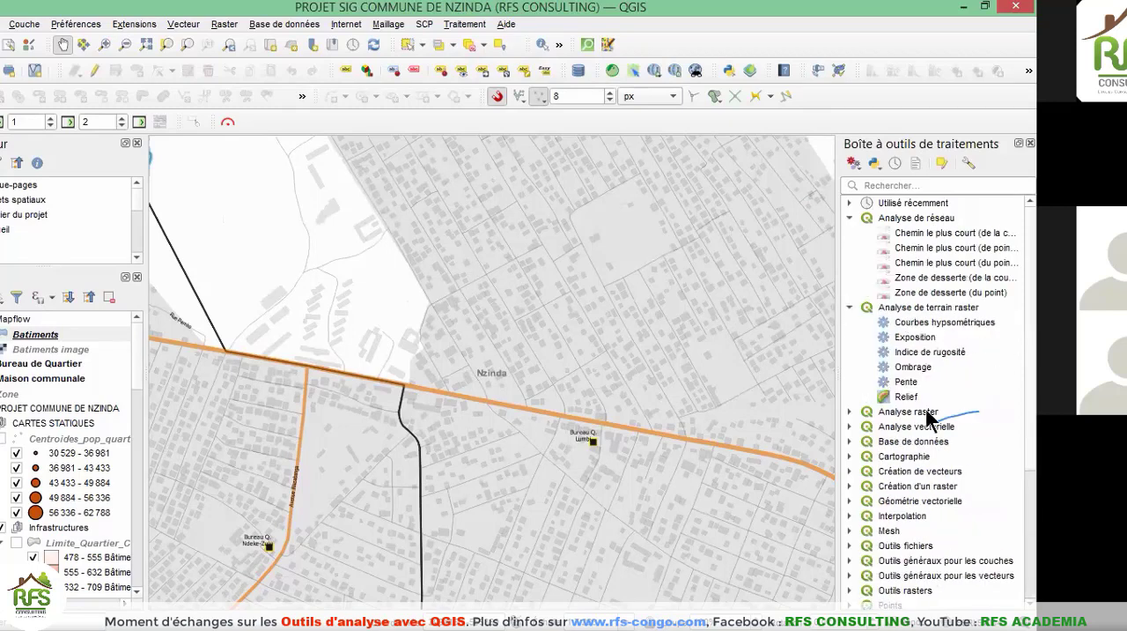
left_click(850, 412)
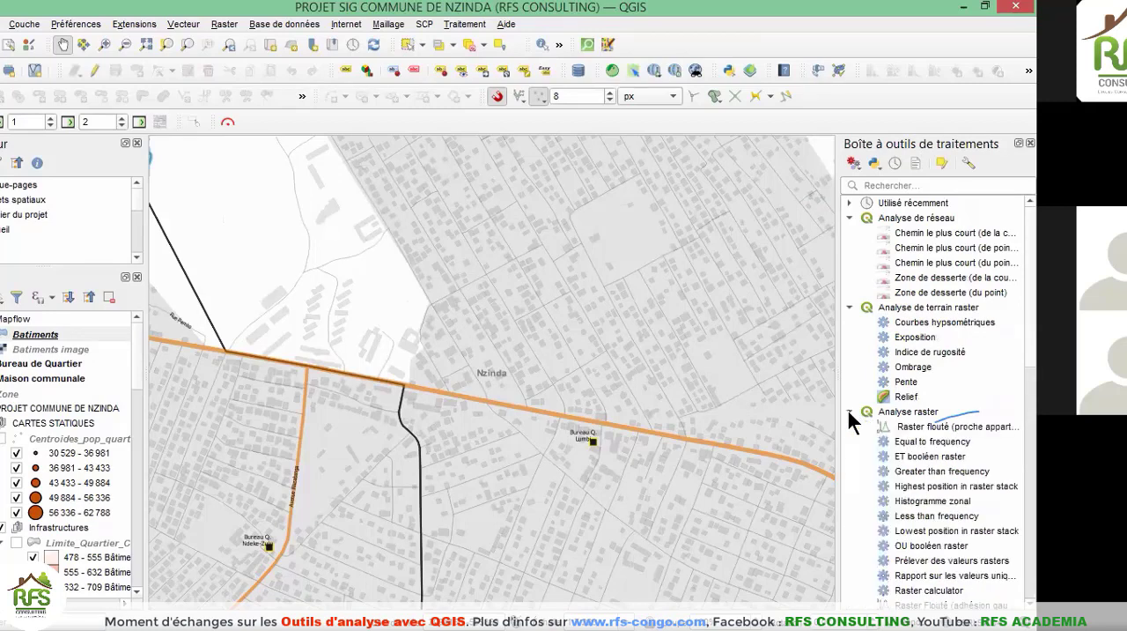
left_click(850, 412)
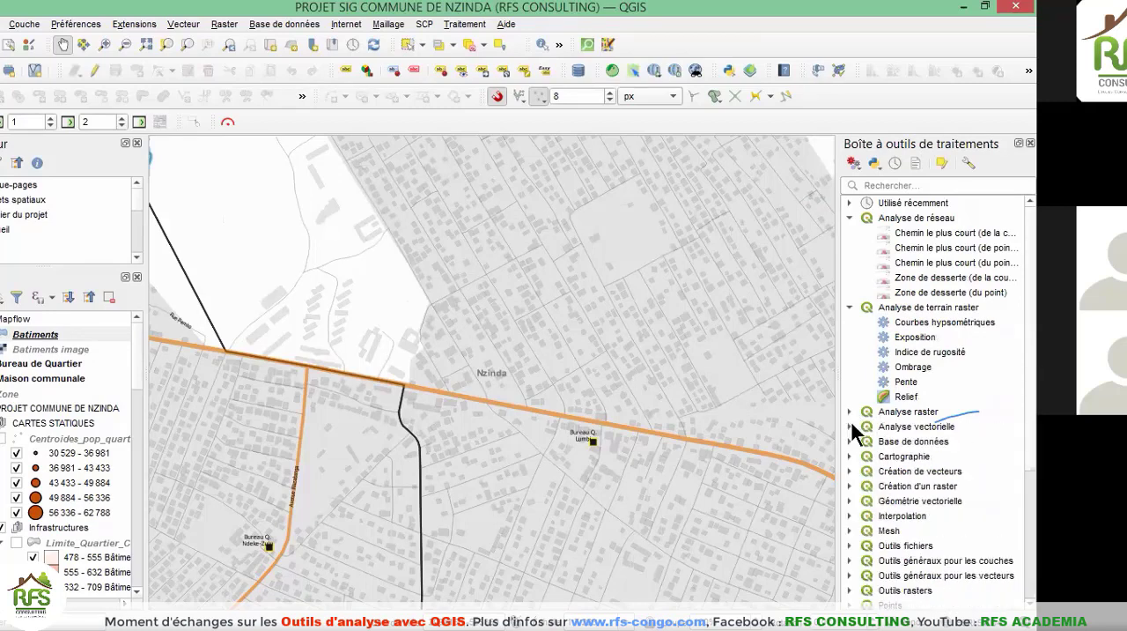
left_click(851, 426)
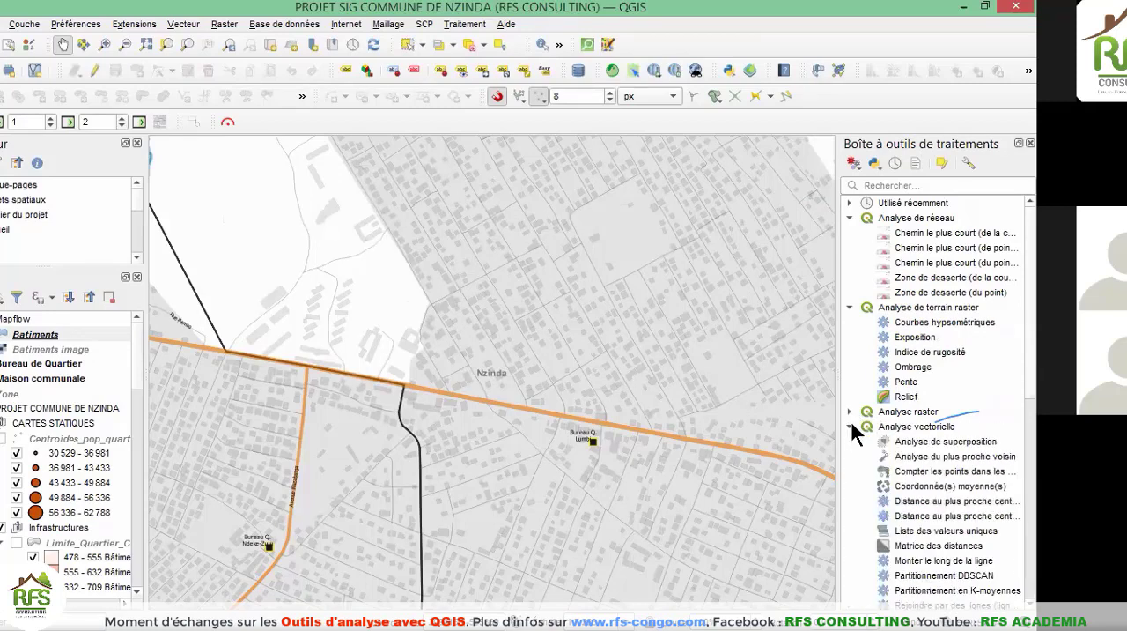
left_click(850, 427)
left_click(850, 306)
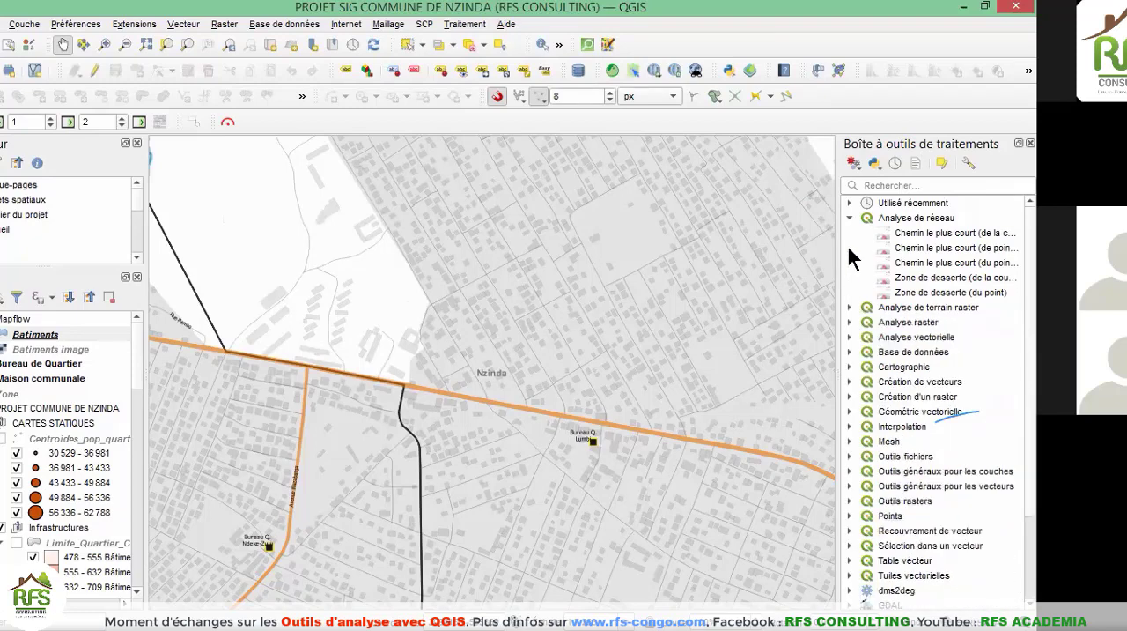
left_click(848, 218)
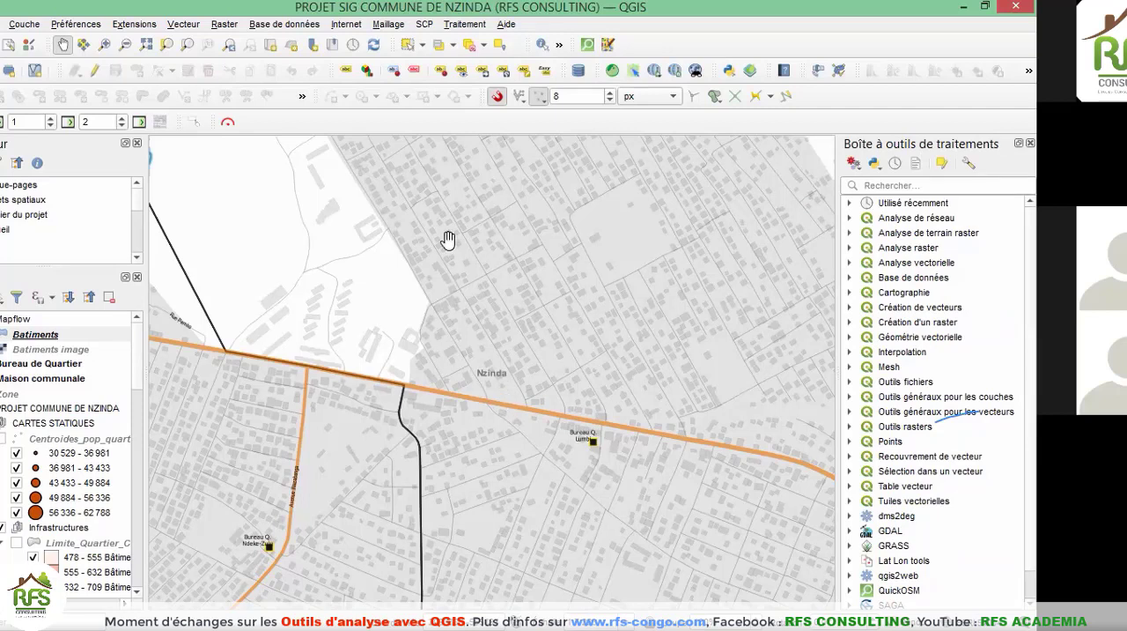
Start Compter les points dans les polygones with Commune_Nzinda as the polygon layer and Bureau de Quartier as the point layer.
left_click(183, 27)
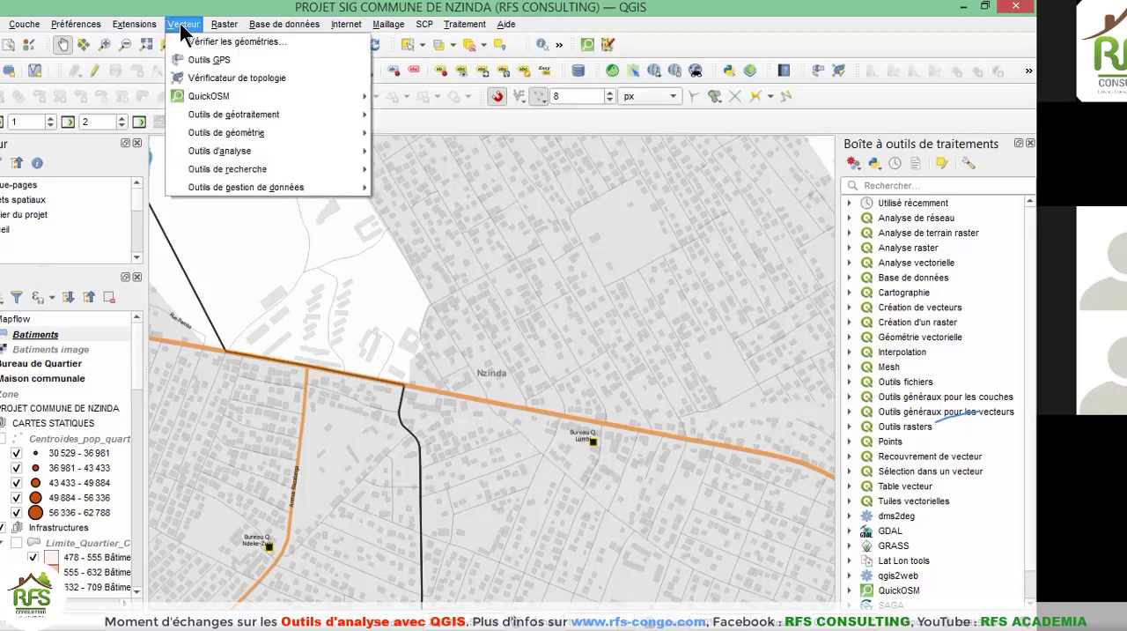
mouse_move(279, 147)
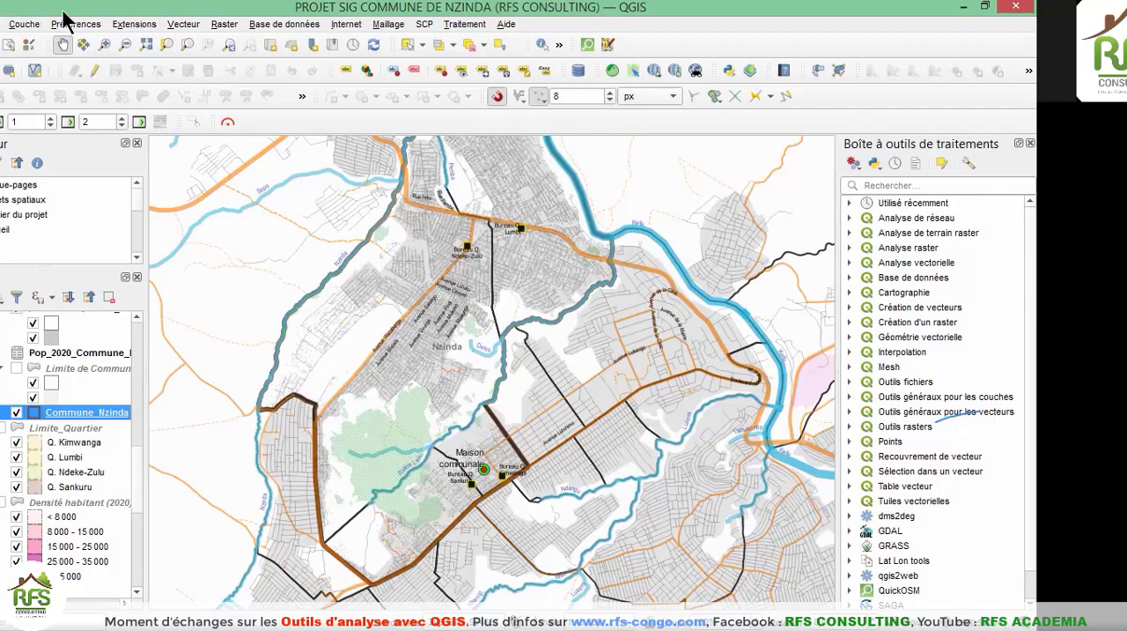
left_click(185, 24)
mouse_move(240, 151)
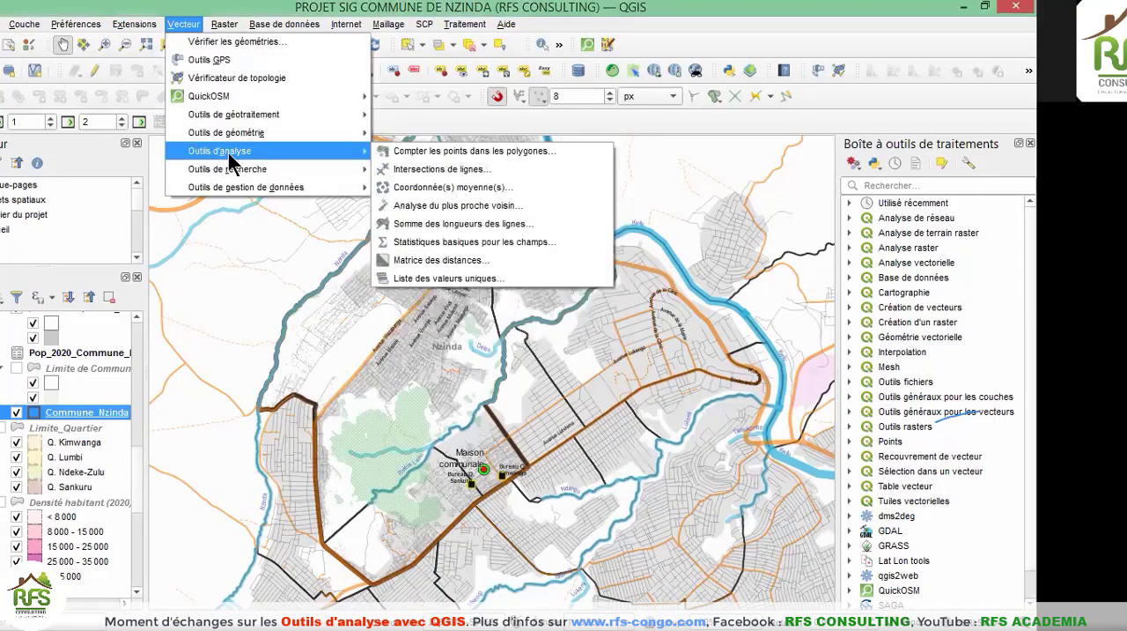
left_click(432, 157)
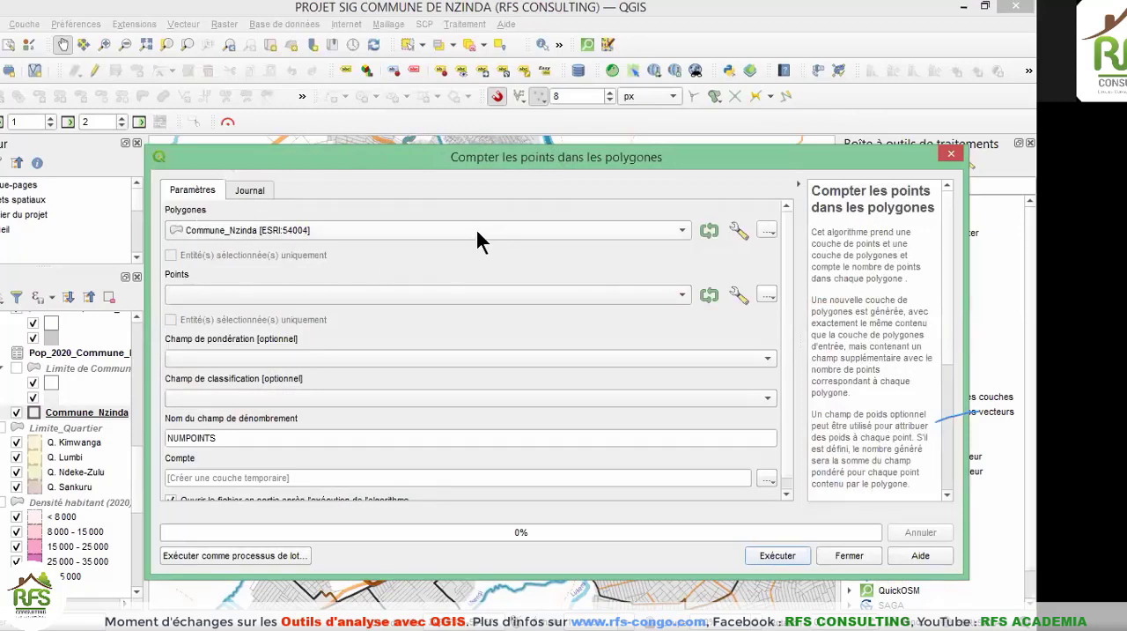
left_click(363, 230)
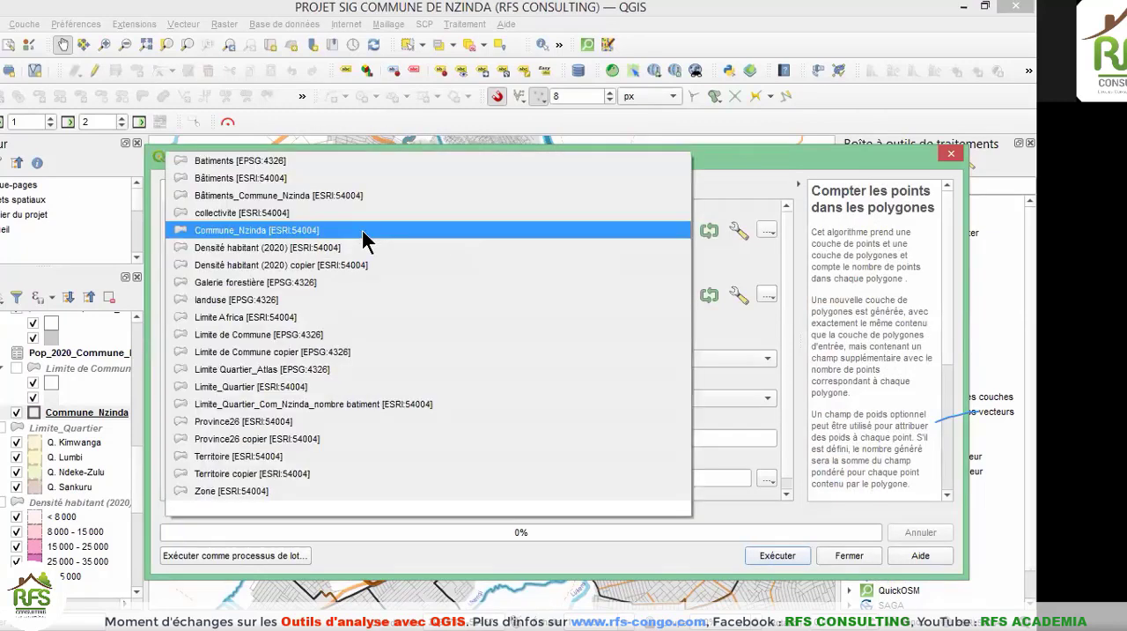
left_click(362, 230)
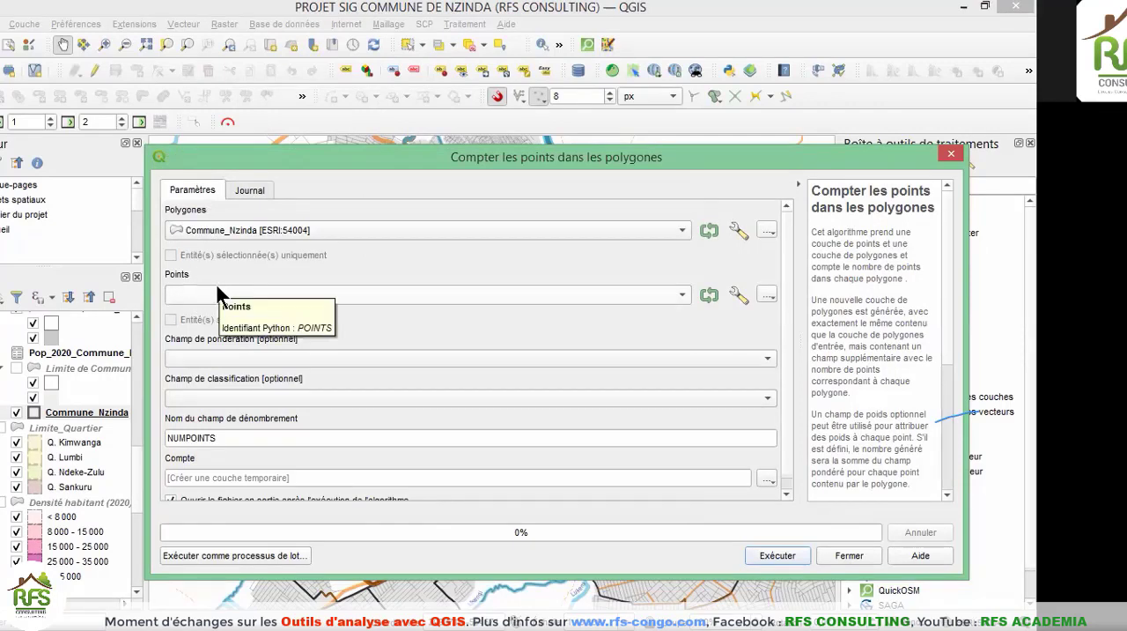
left_click(679, 294)
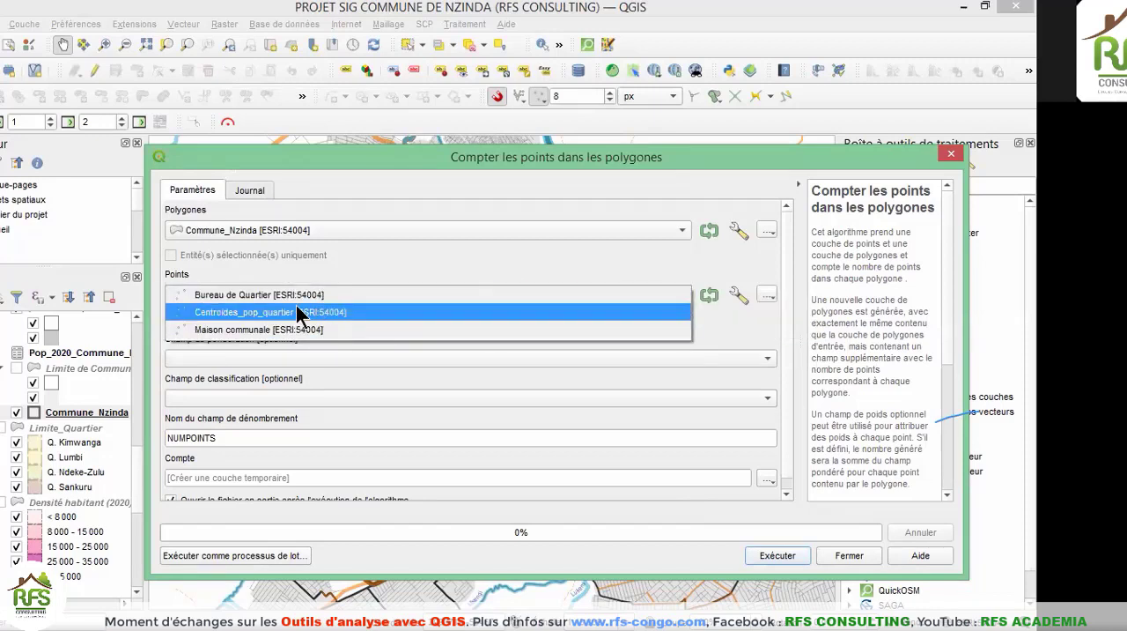
left_click(261, 296)
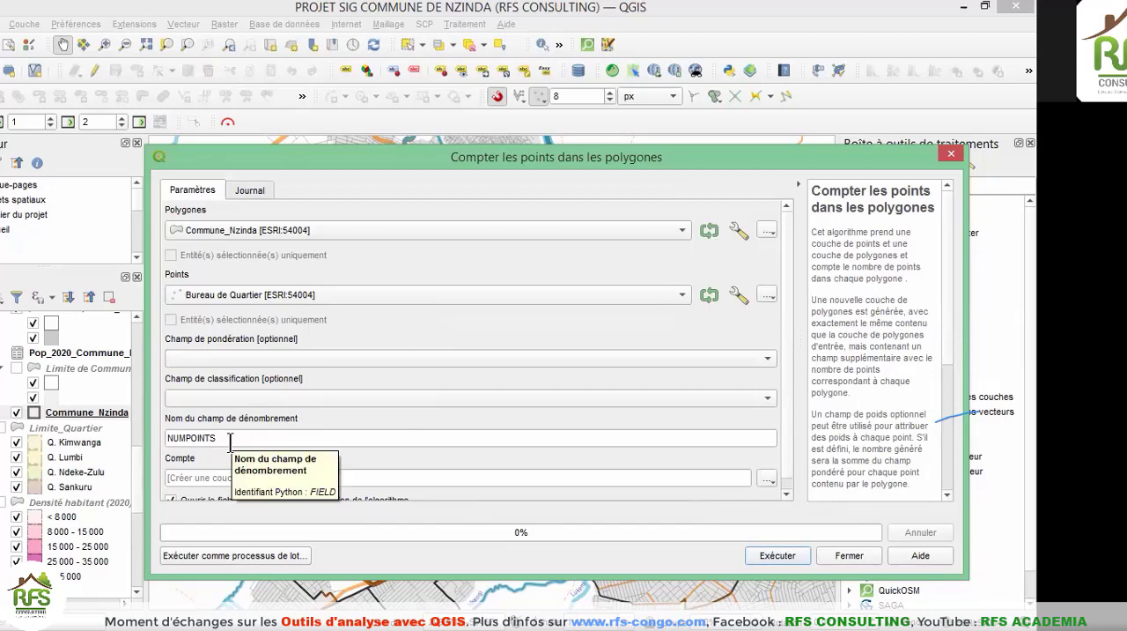
Name the count field Nbre_Points.
left_click_drag(229, 440, 151, 440)
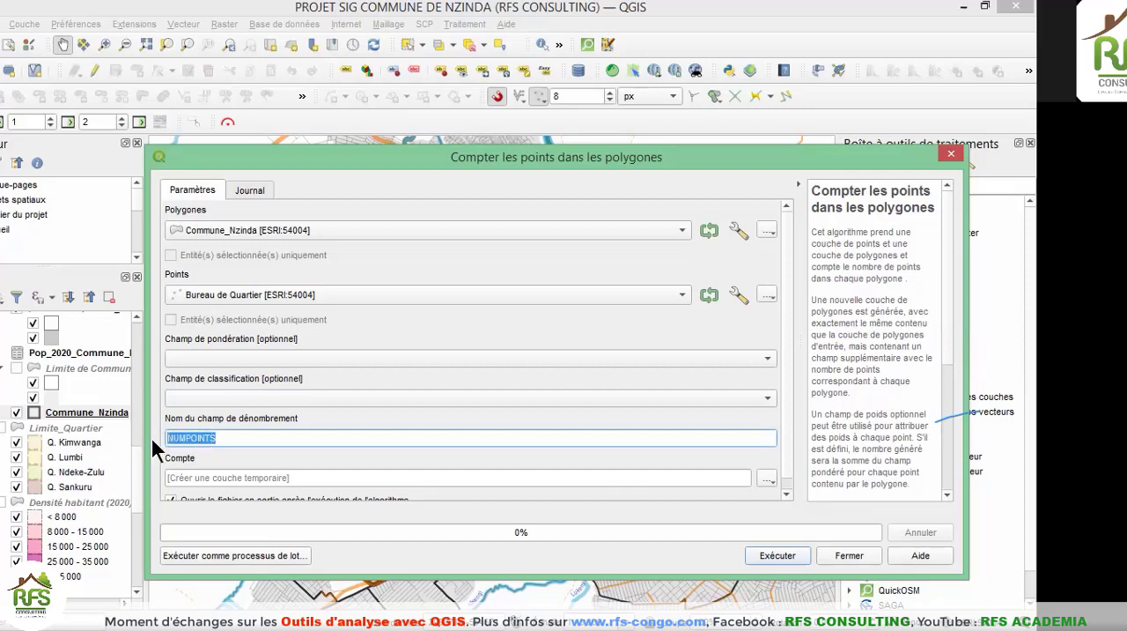
type("Nbre_Points")
left_click_drag(787, 359, 785, 381)
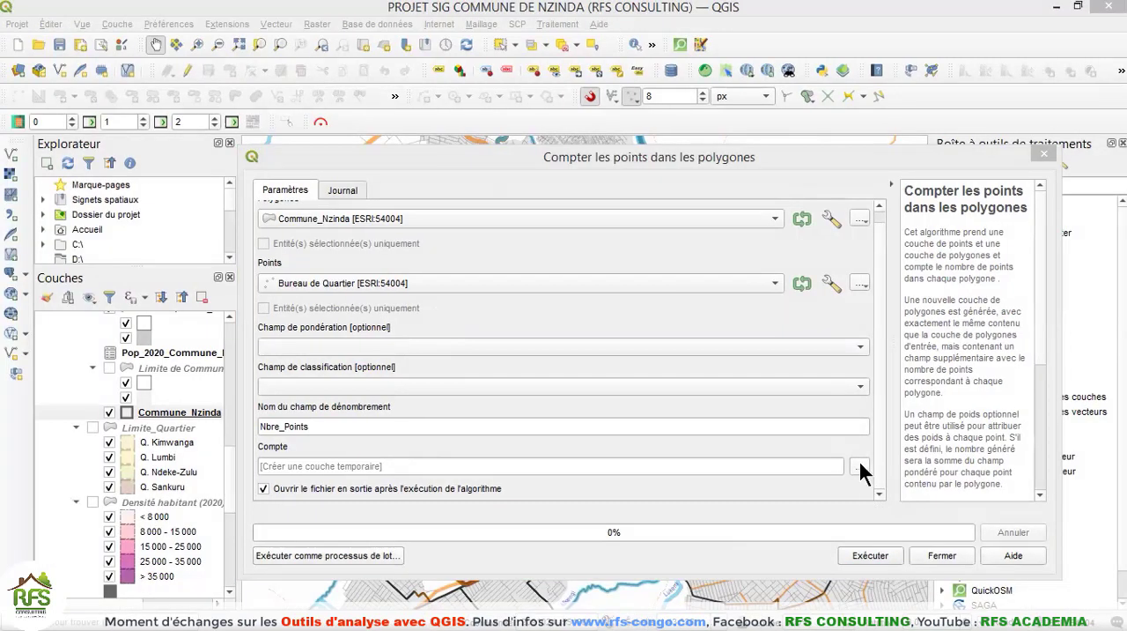
left_click(767, 466)
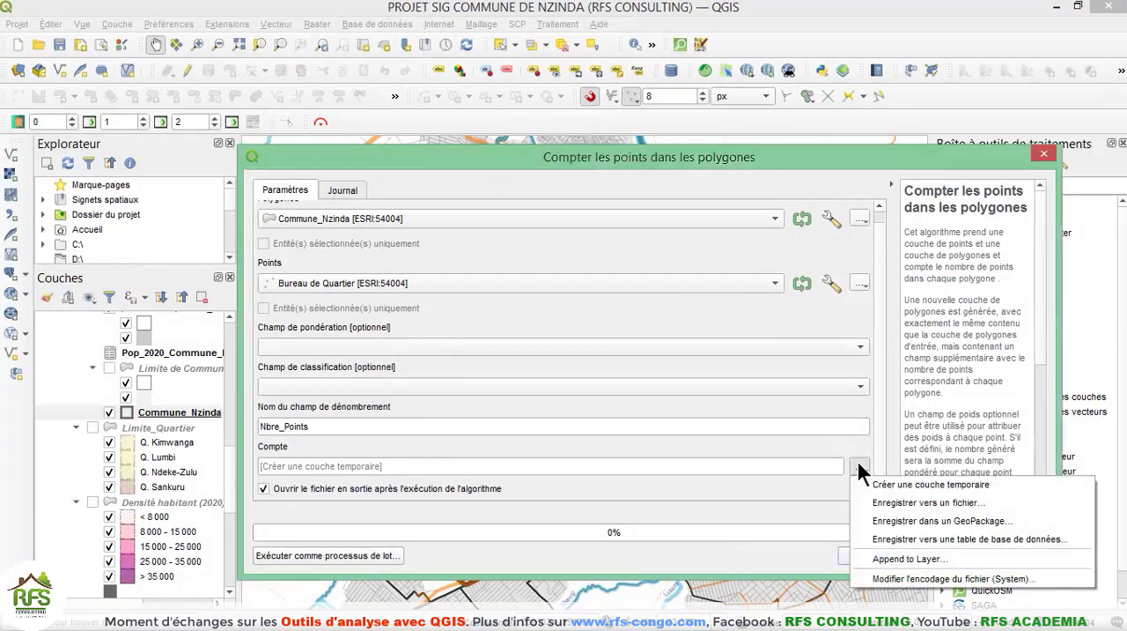
left_click(894, 504)
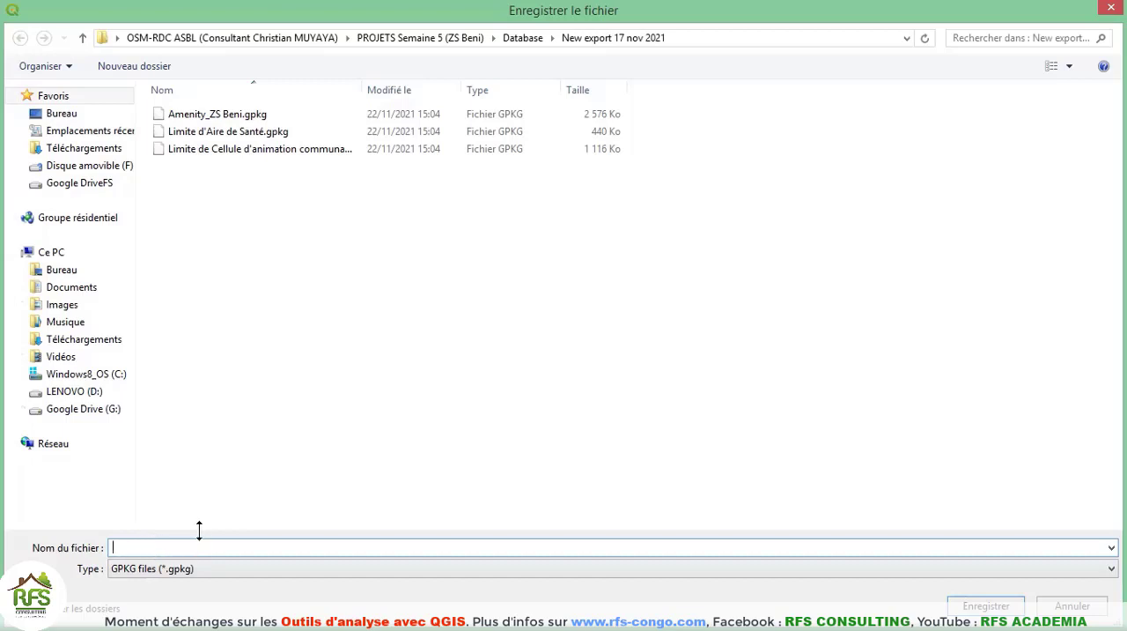
left_click(1111, 9)
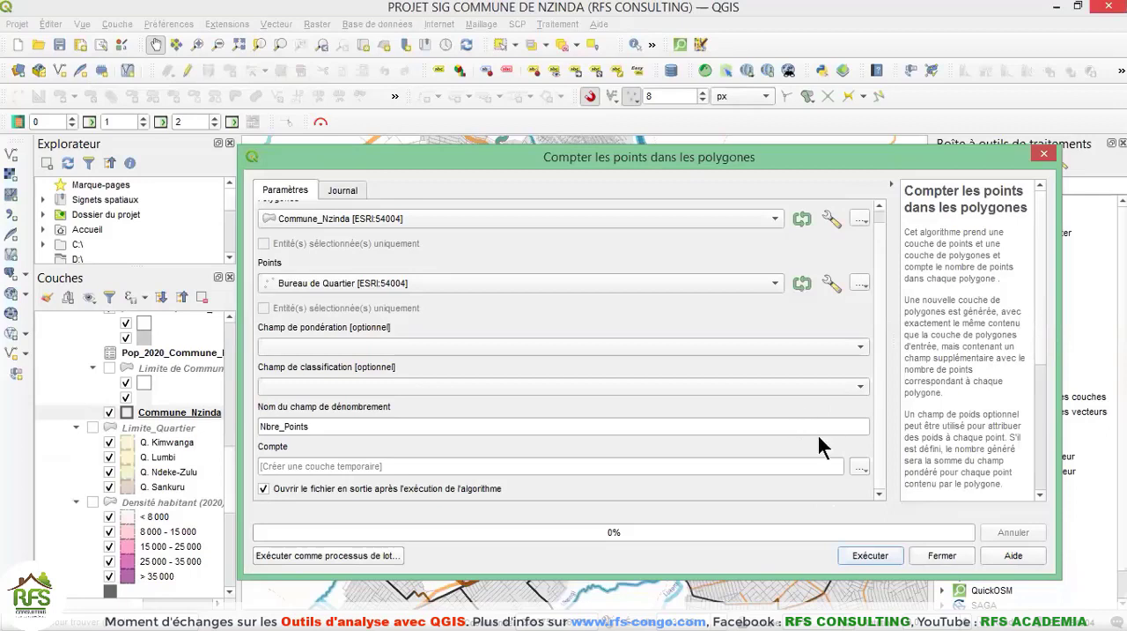
Run the point count into a temporary layer and close the algorithm dialog.
left_click(859, 557)
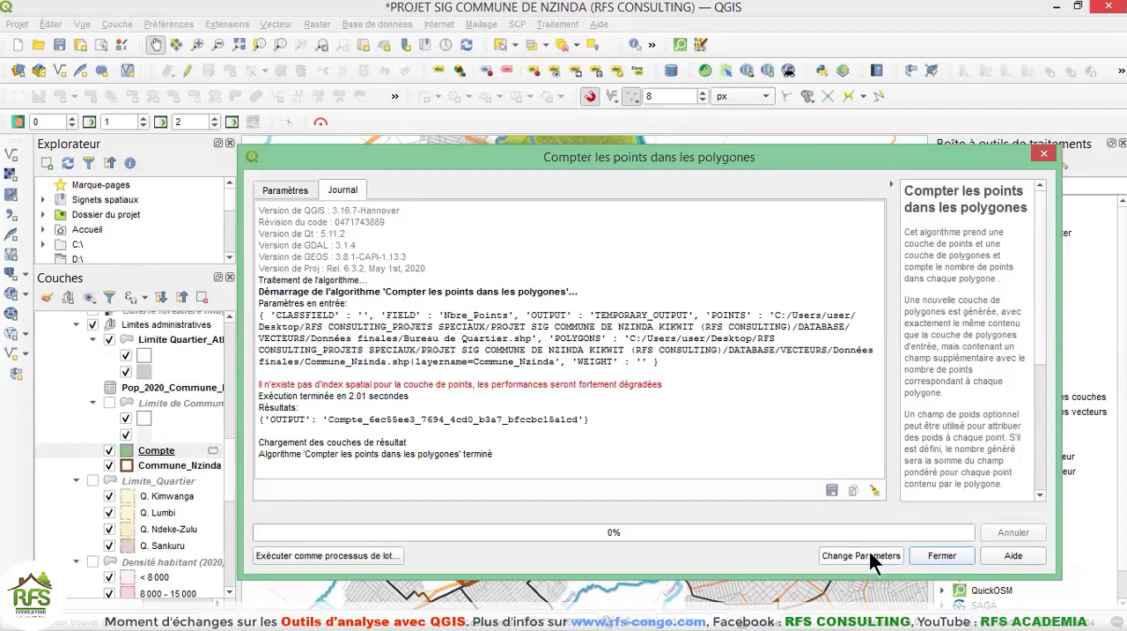
left_click(926, 556)
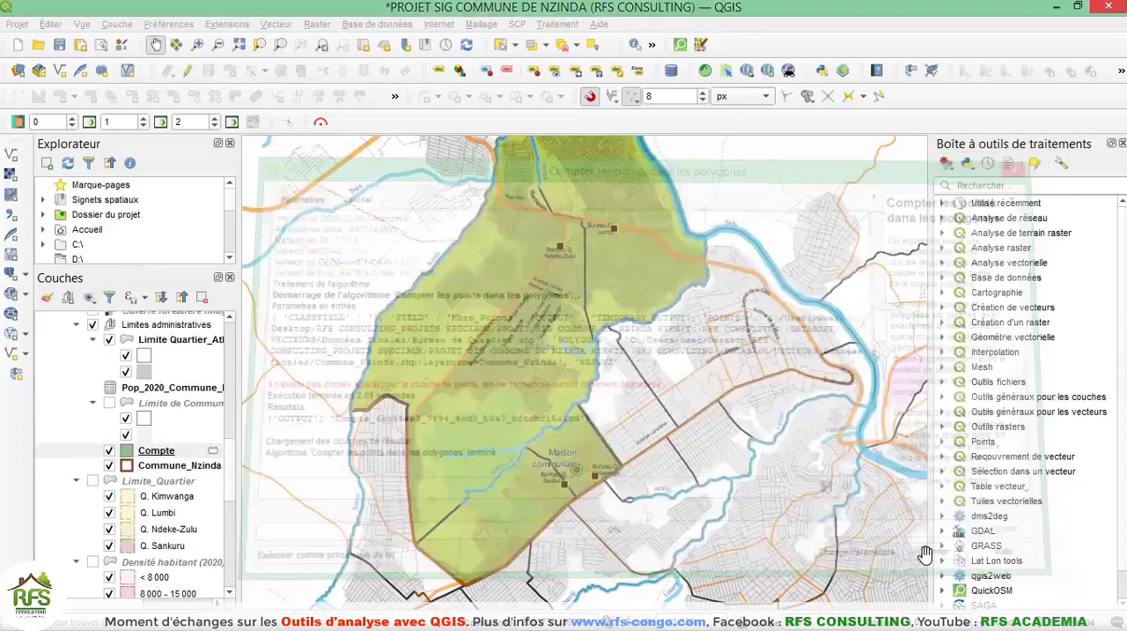
left_click_drag(569, 301, 562, 348)
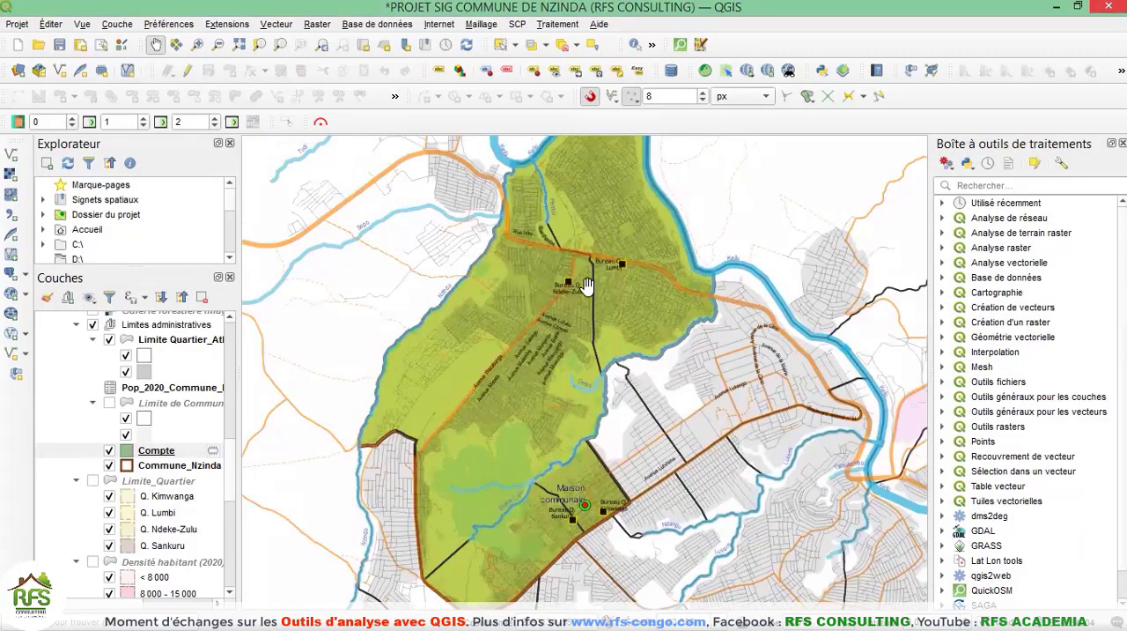
Open the attribute table of the resulting Compte layer.
left_click(166, 453)
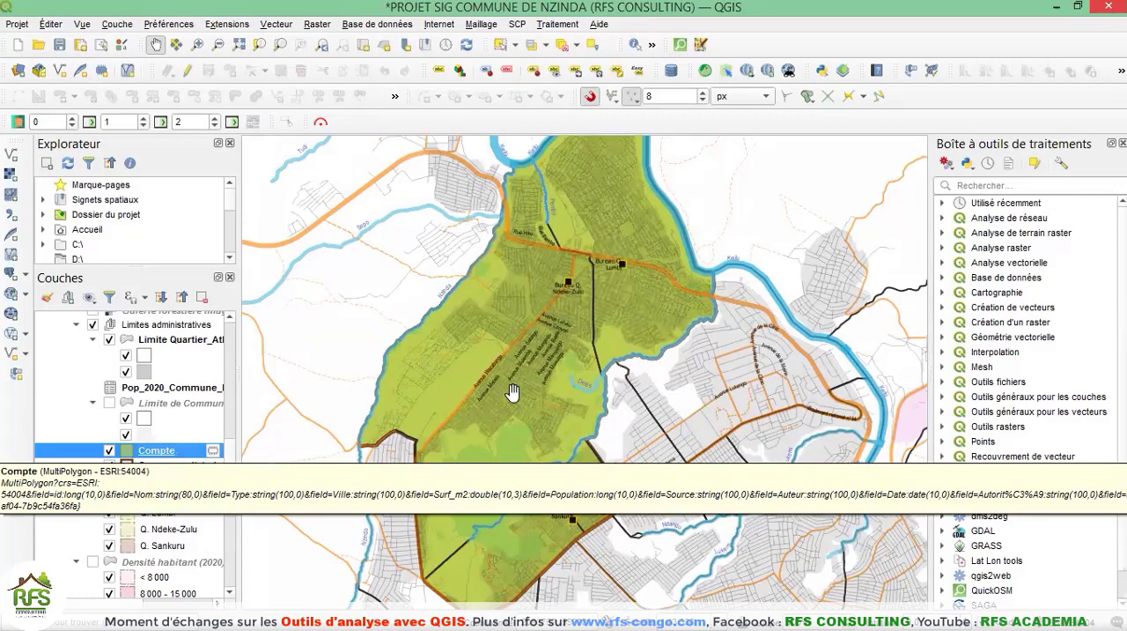
right_click(151, 456)
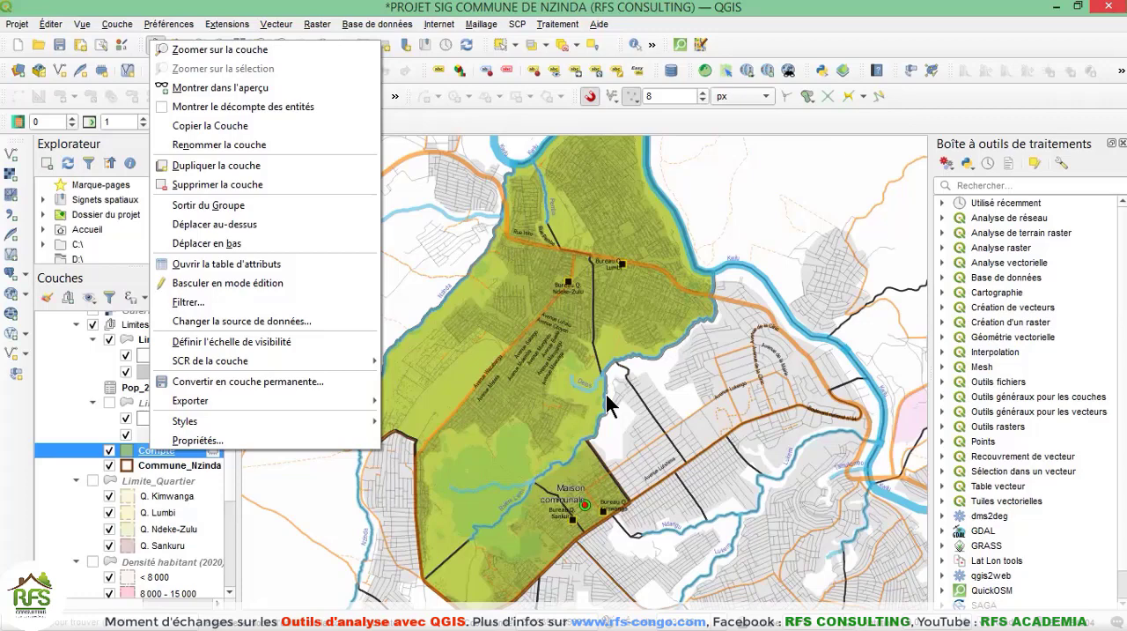
left_click(716, 124)
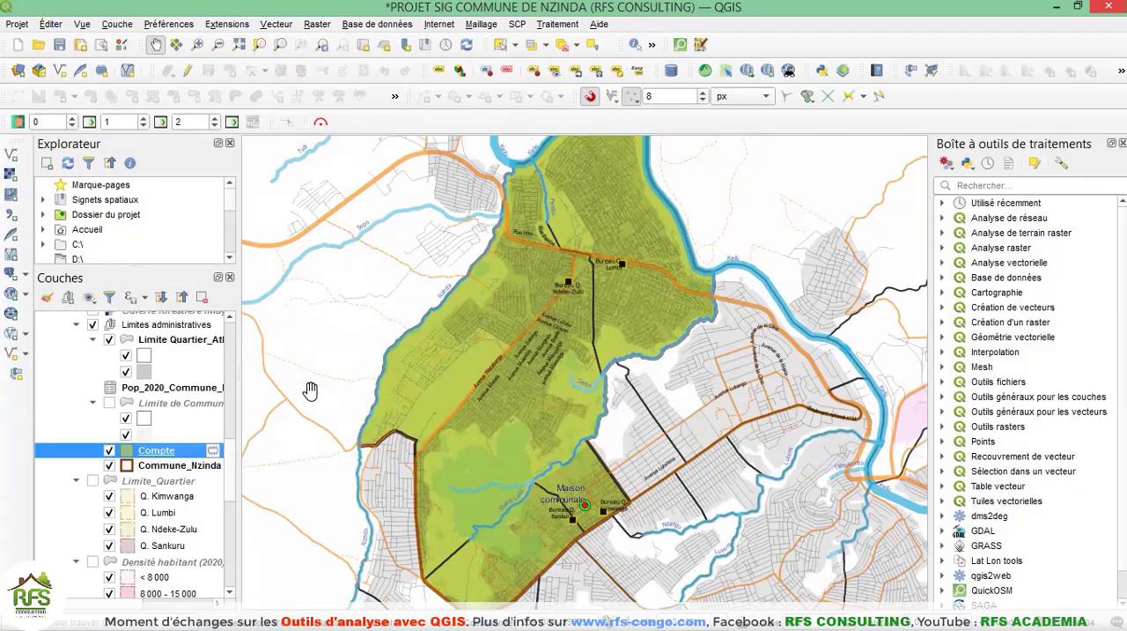
right_click(151, 451)
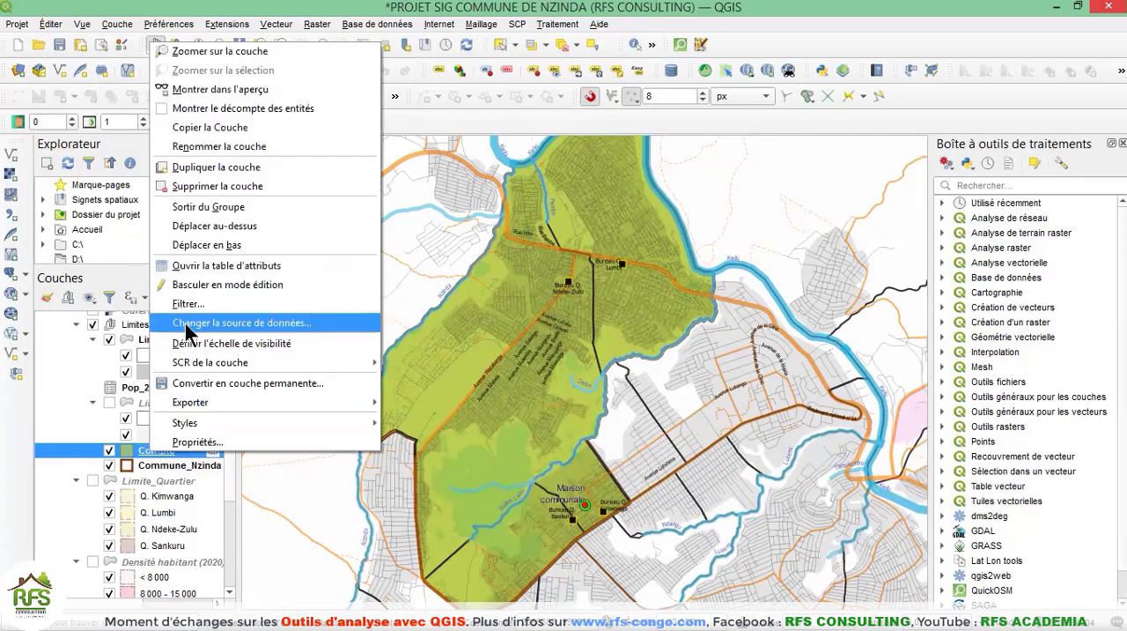
left_click(199, 268)
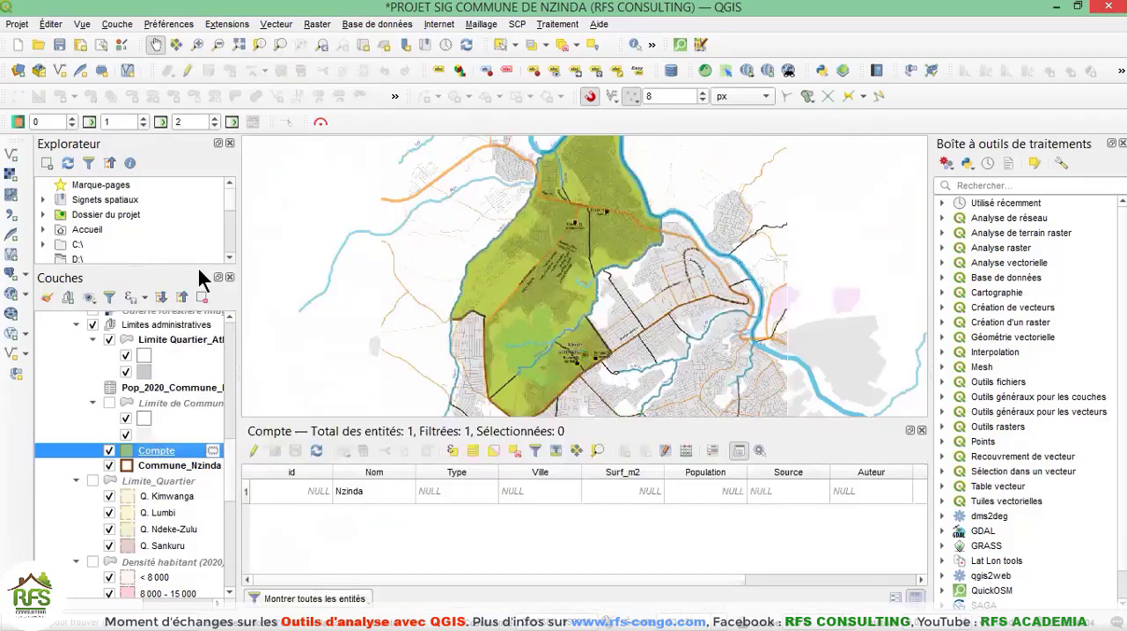
Undock and enlarge the Compte attribute table, examine the Nbre_Points value for Nzinda, and close the table.
double_click(549, 432)
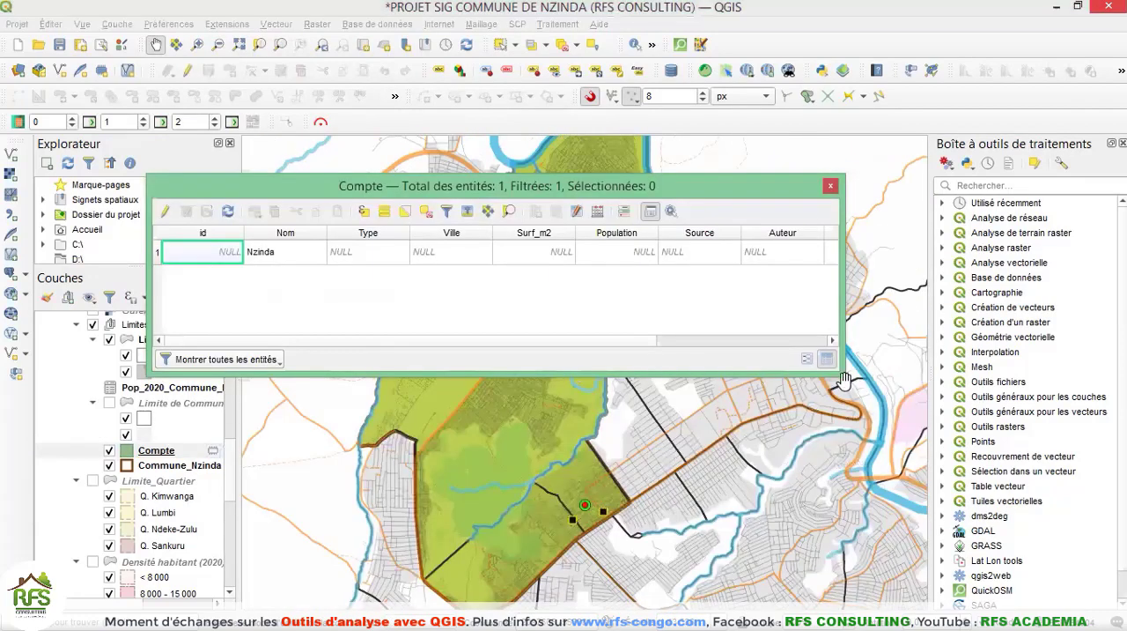
left_click_drag(839, 375, 937, 543)
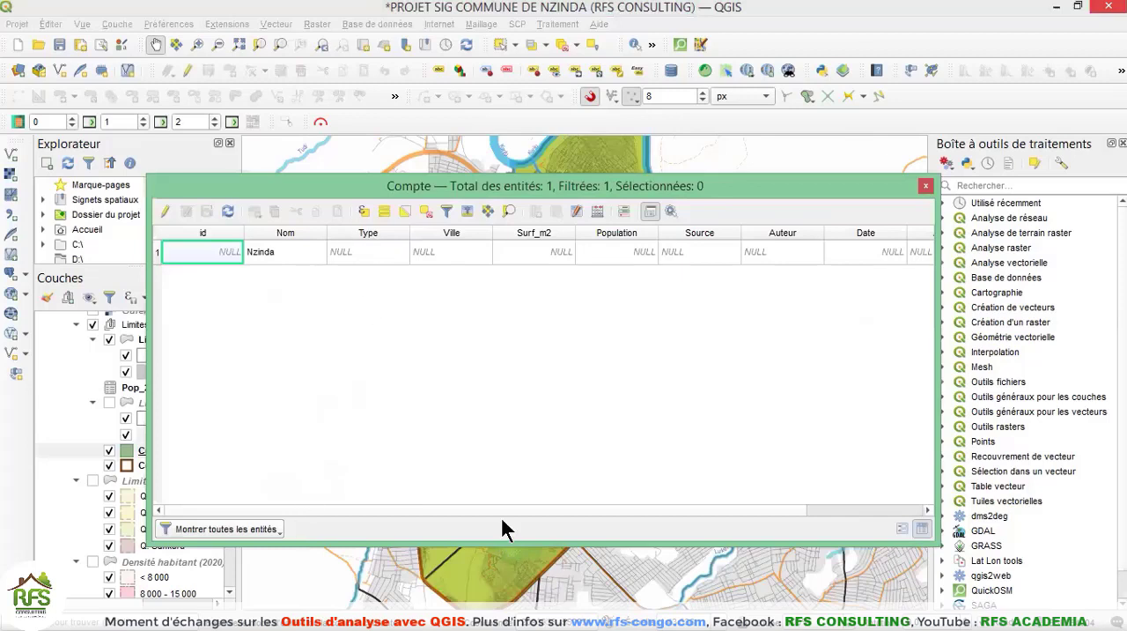
left_click_drag(508, 509, 688, 510)
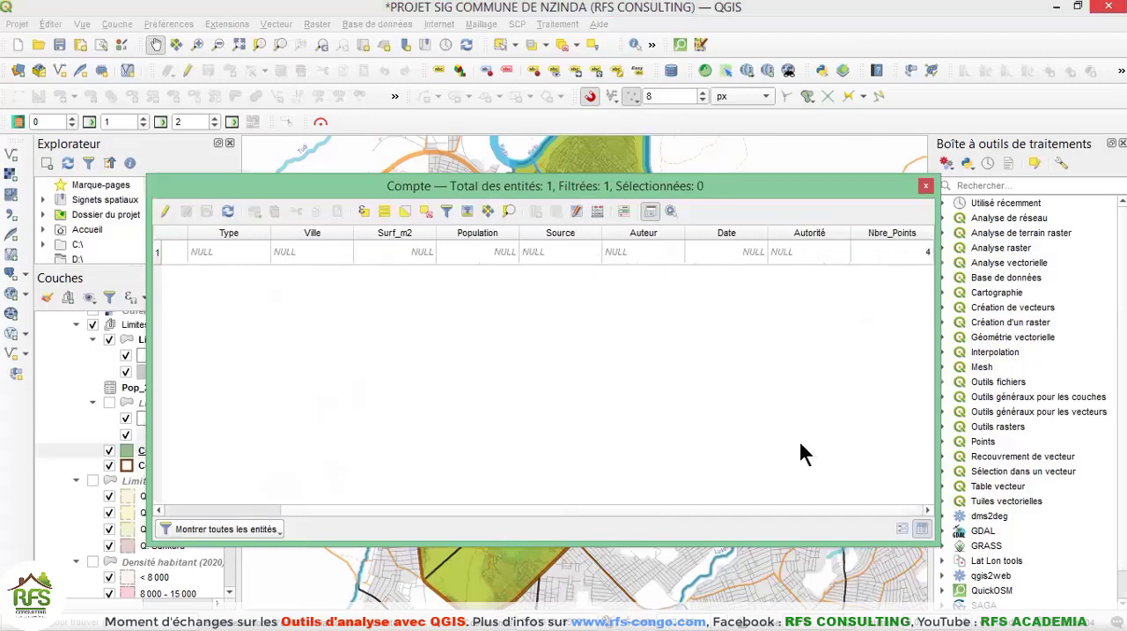
left_click(887, 259)
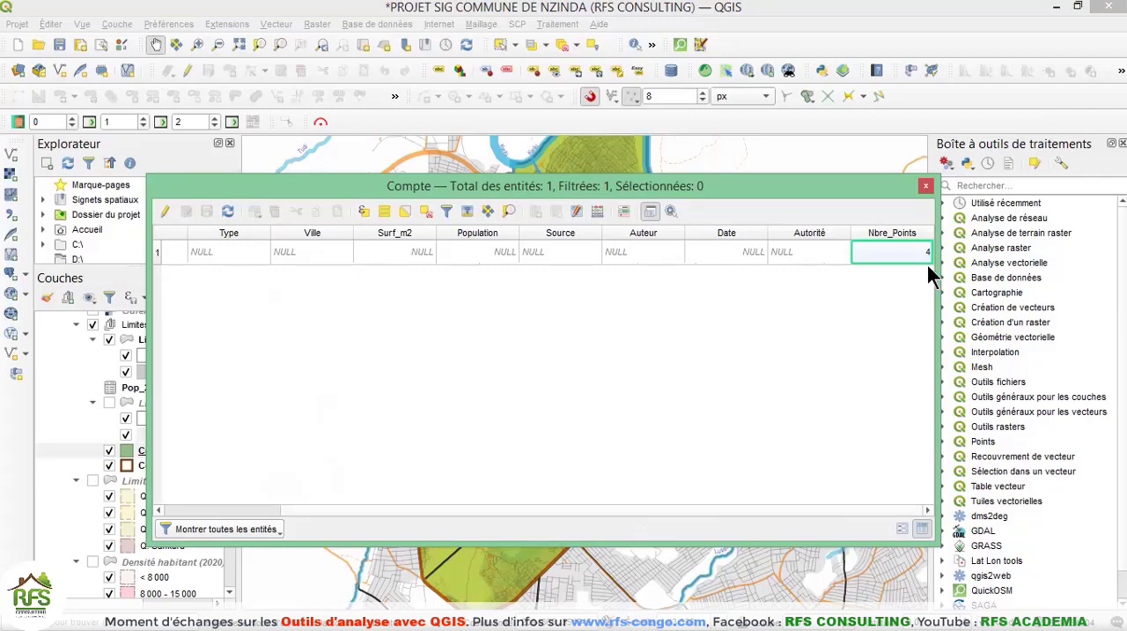
left_click(925, 186)
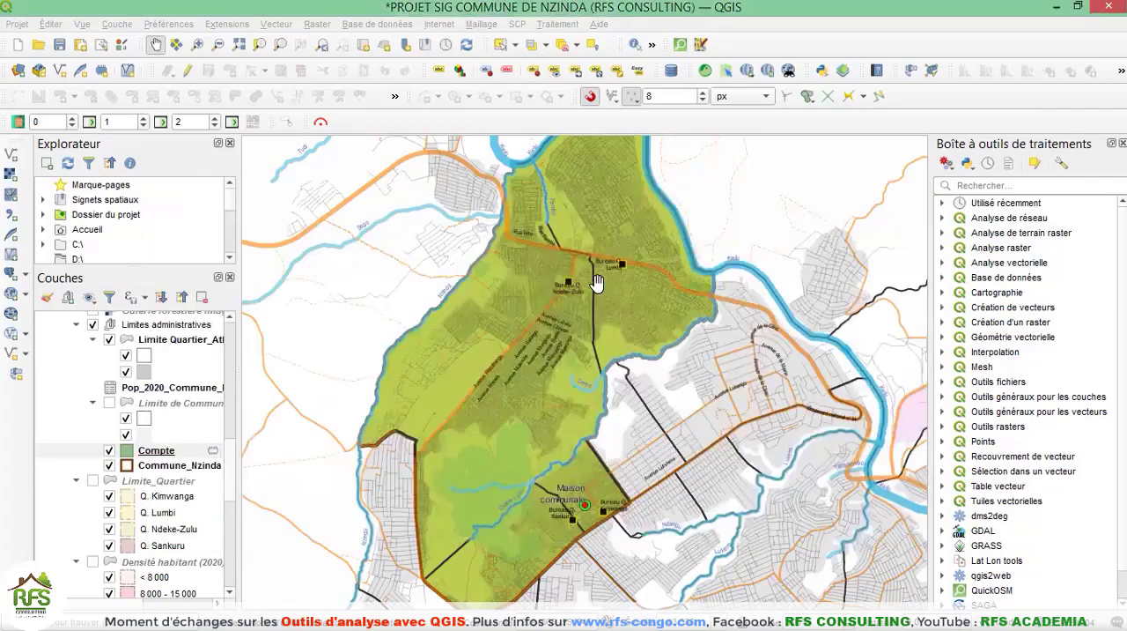
left_click(270, 24)
mouse_move(335, 167)
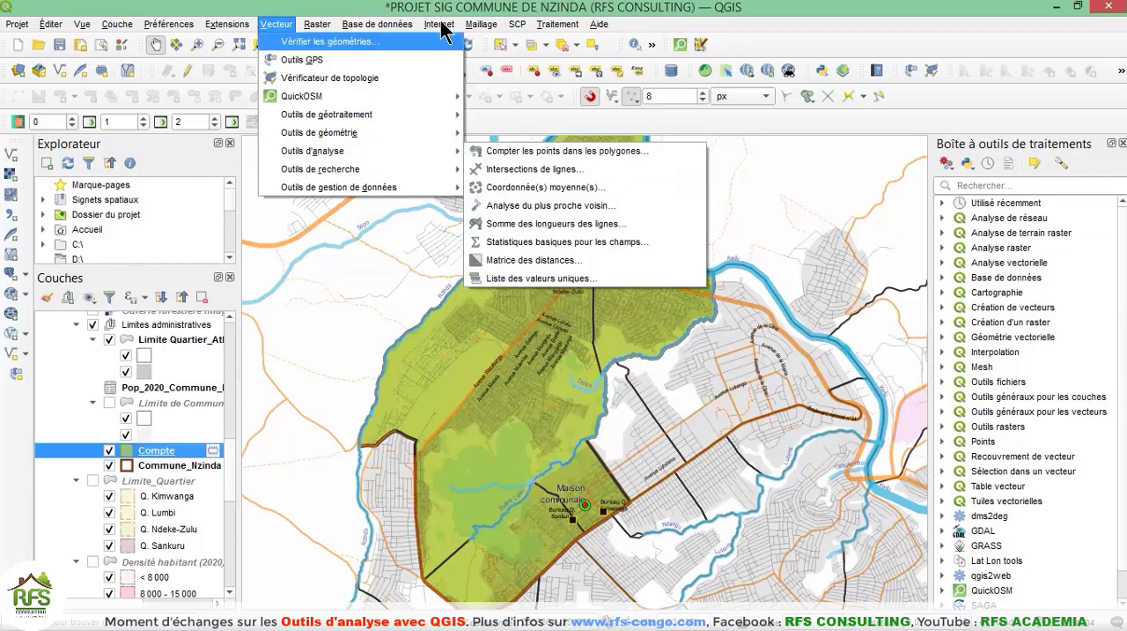
left_click(527, 28)
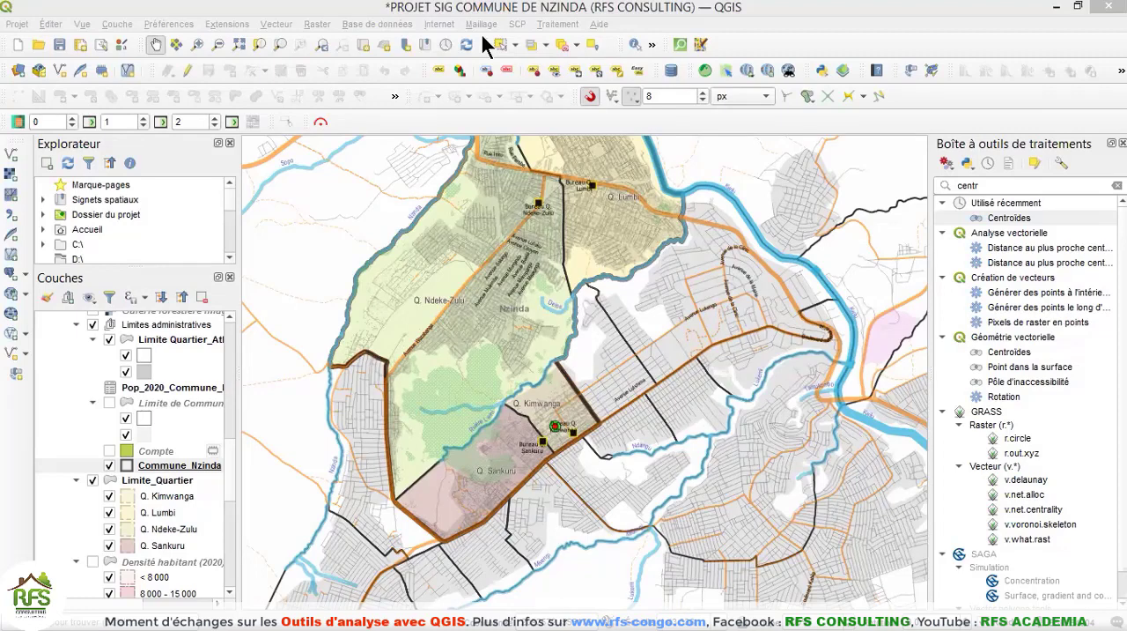
left_click(285, 24)
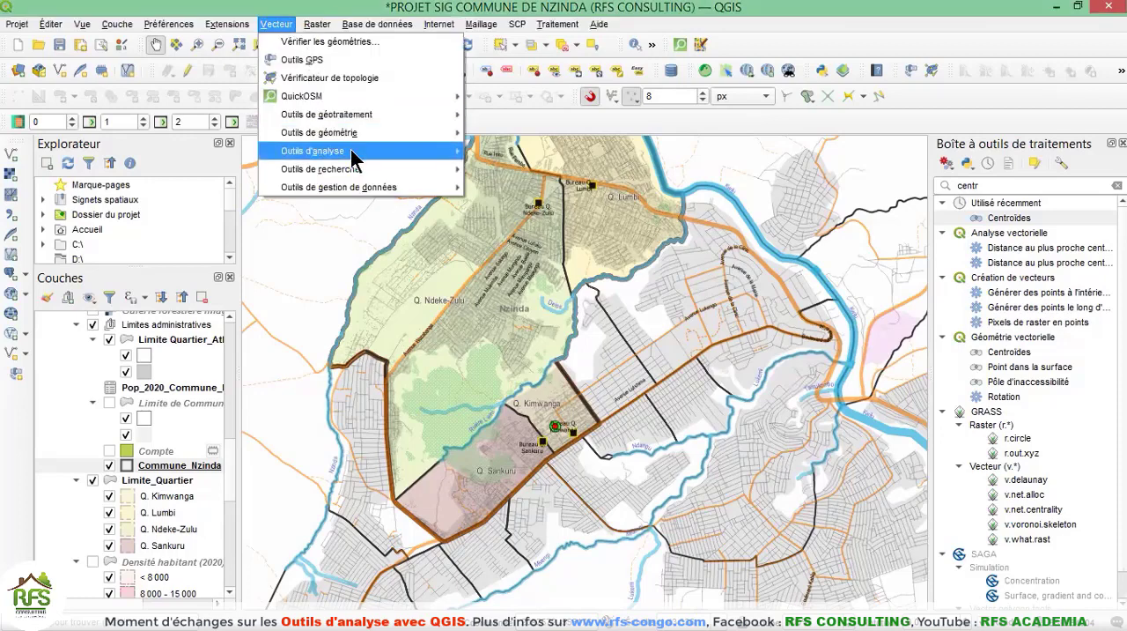
mouse_move(354, 157)
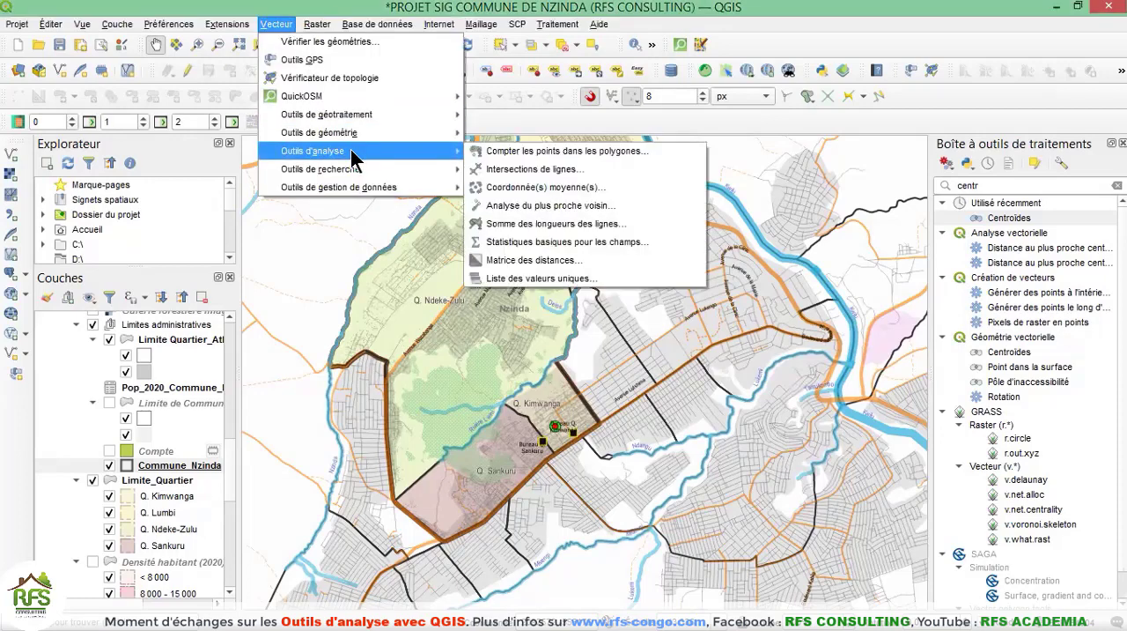
left_click(550, 175)
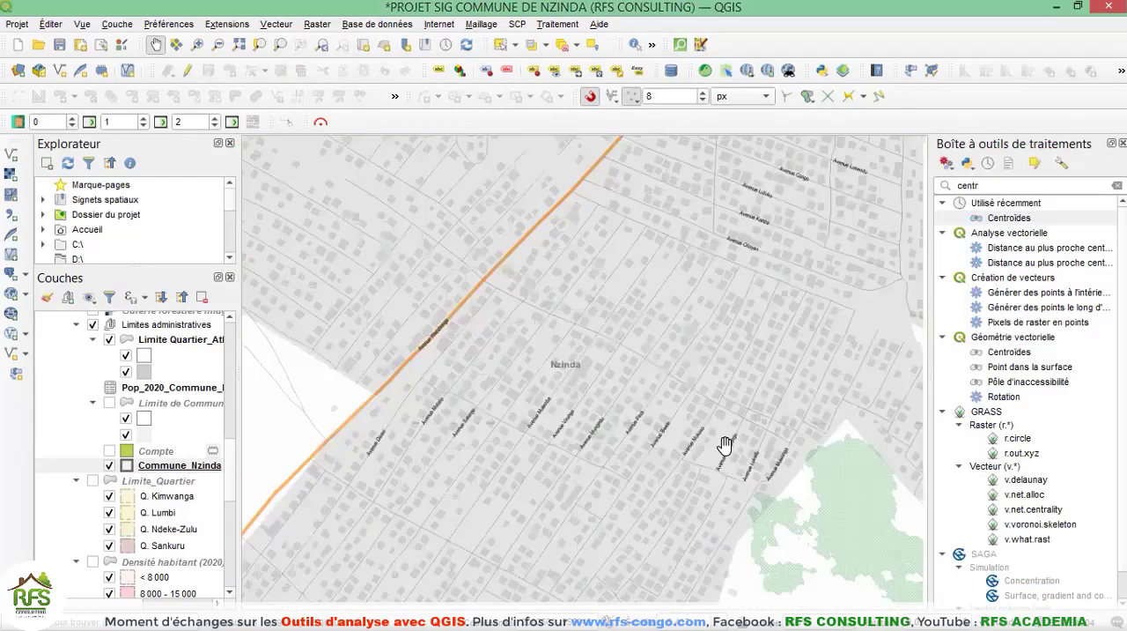
Examine on the map where the roads cross the watercourses around the Nzinda commune.
left_click_drag(712, 441, 670, 405)
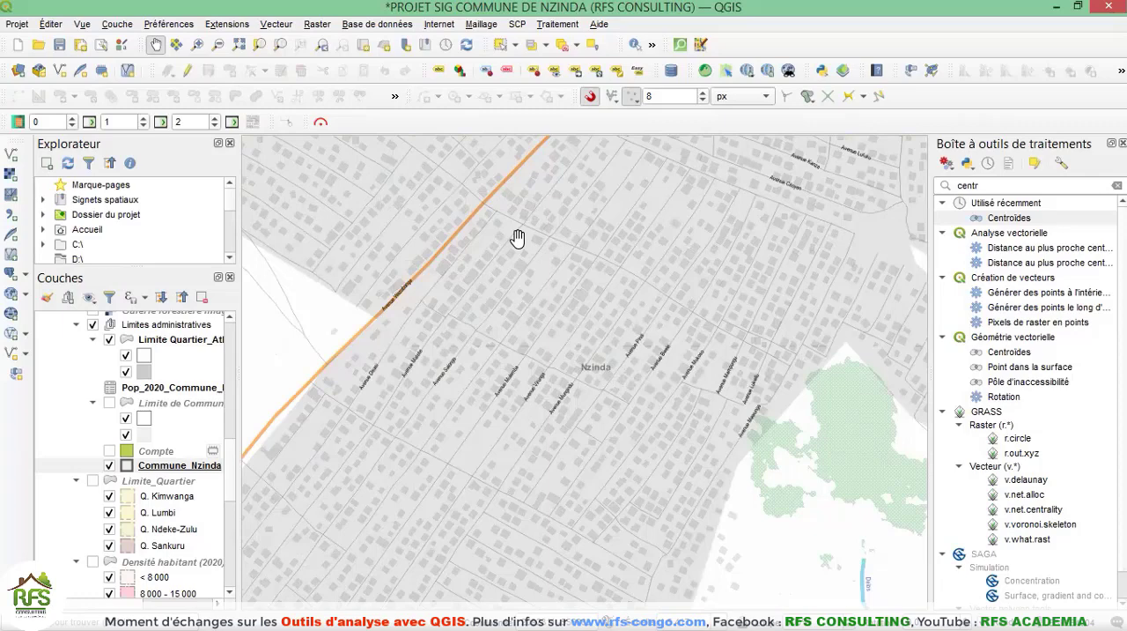
scroll(568, 359, "down", 3)
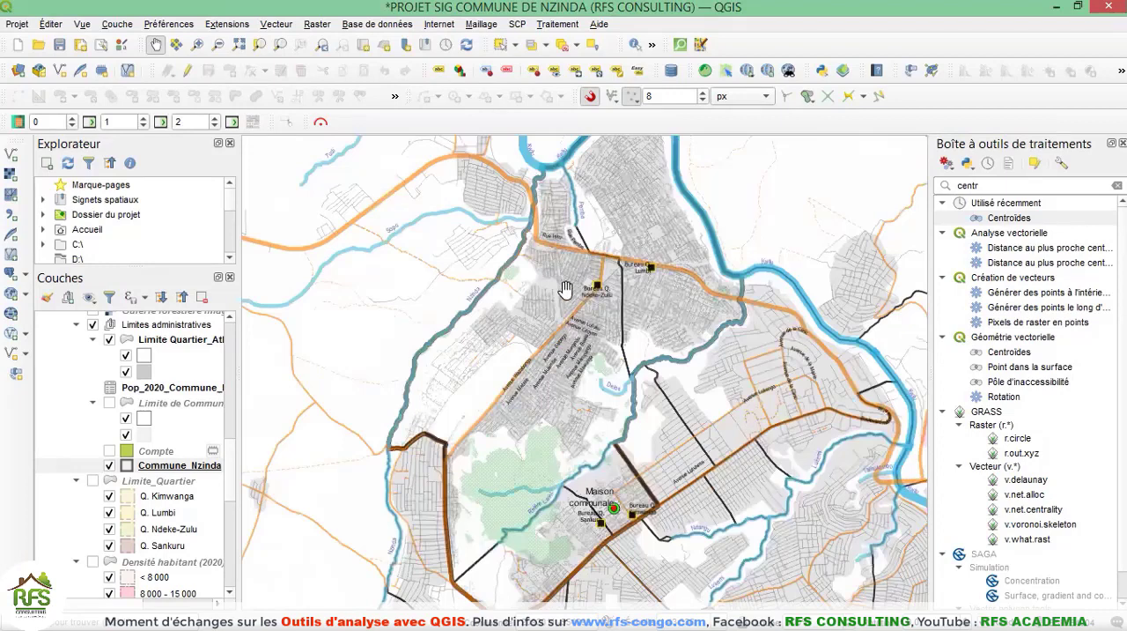
scroll(601, 268, "up", 3)
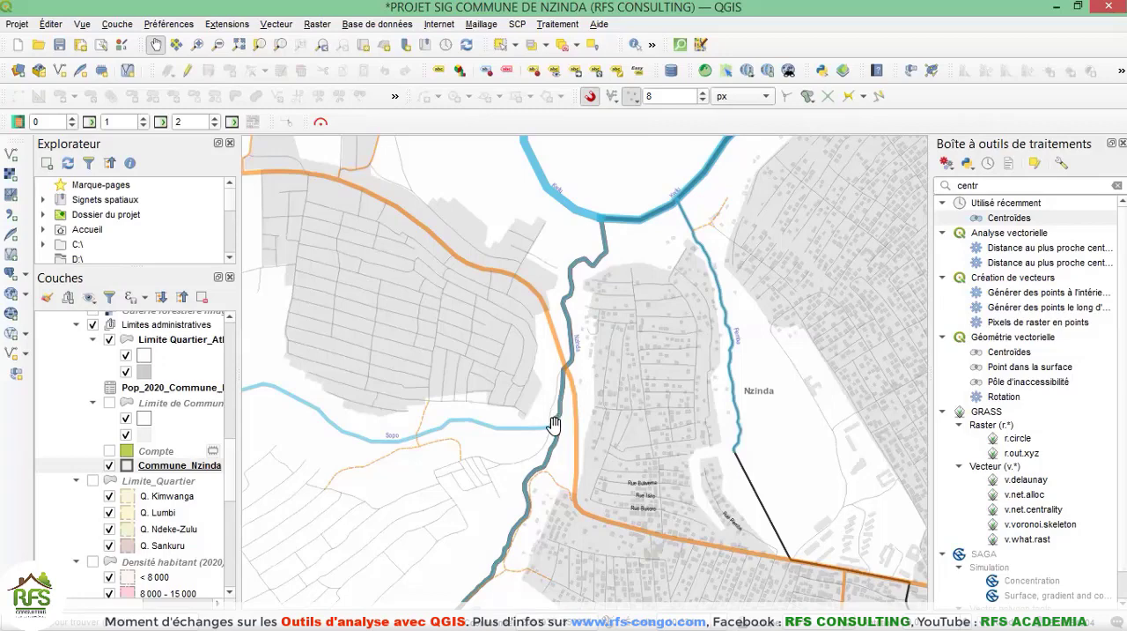
scroll(558, 371, "up", 1)
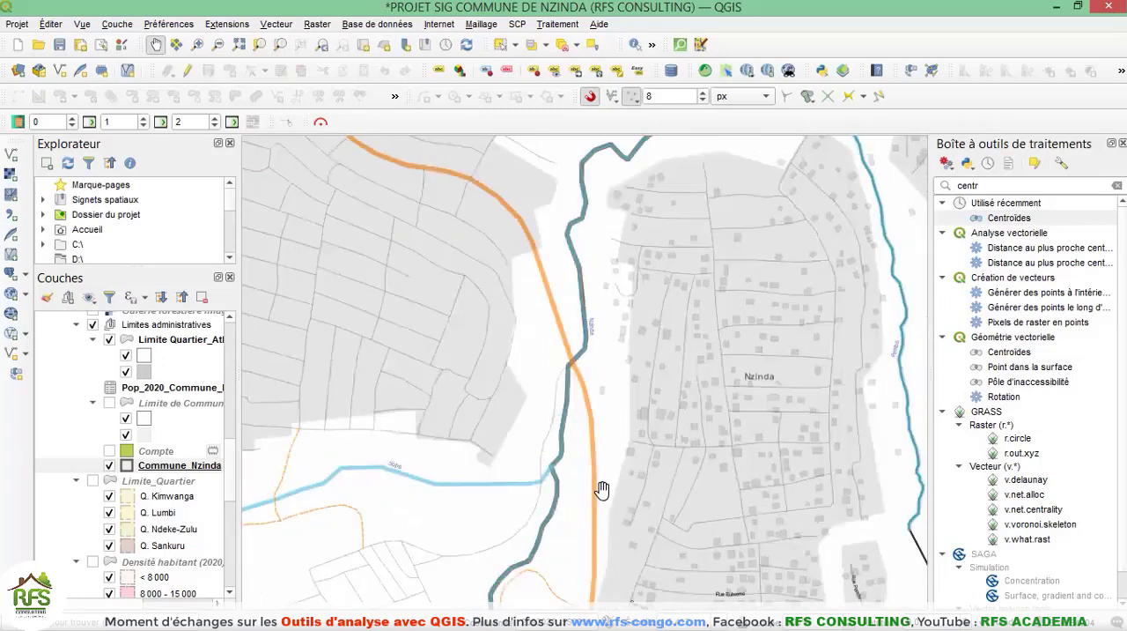
Start Intersections de lignes with Réseau hydrographique as the source layer and Réseau routier as the intersection layer.
left_click(276, 23)
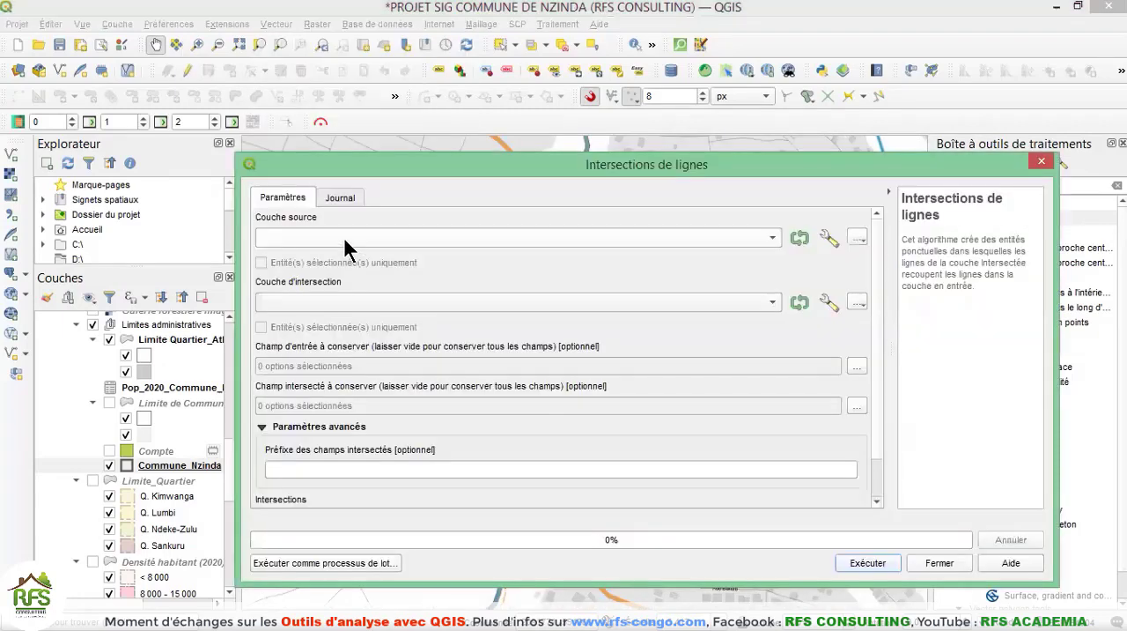
left_click(343, 237)
left_click(314, 237)
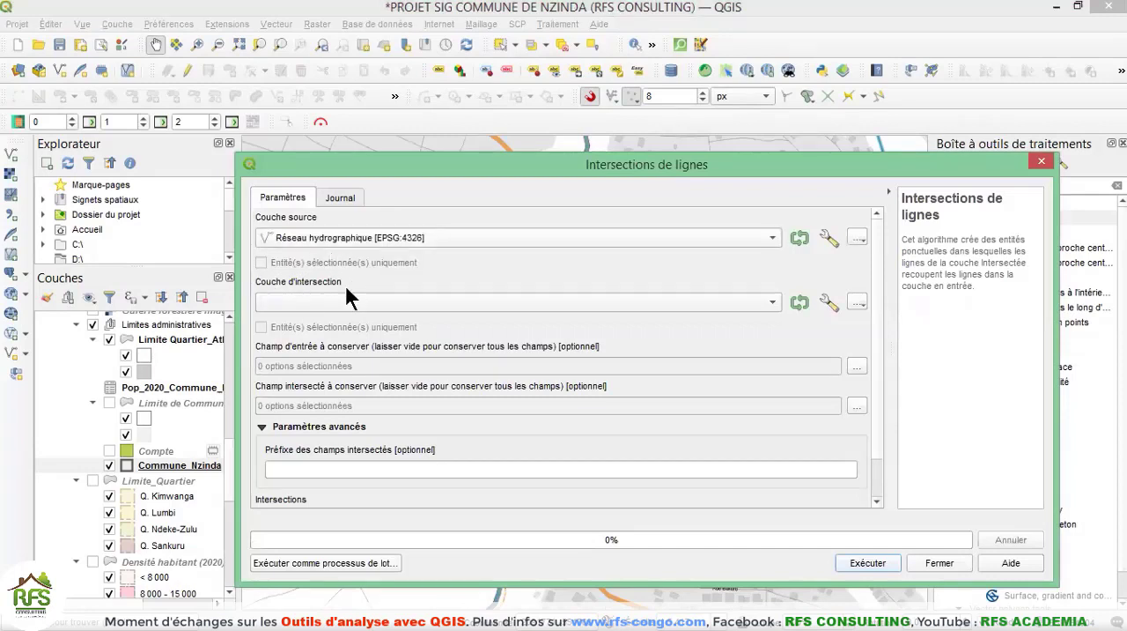
left_click(432, 303)
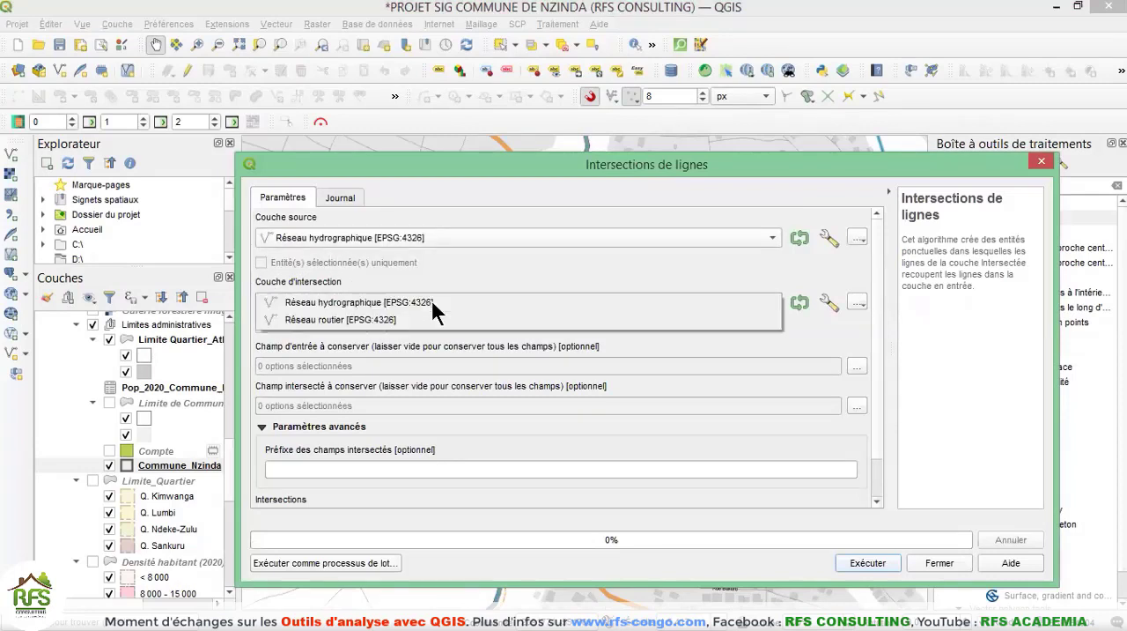
left_click(364, 319)
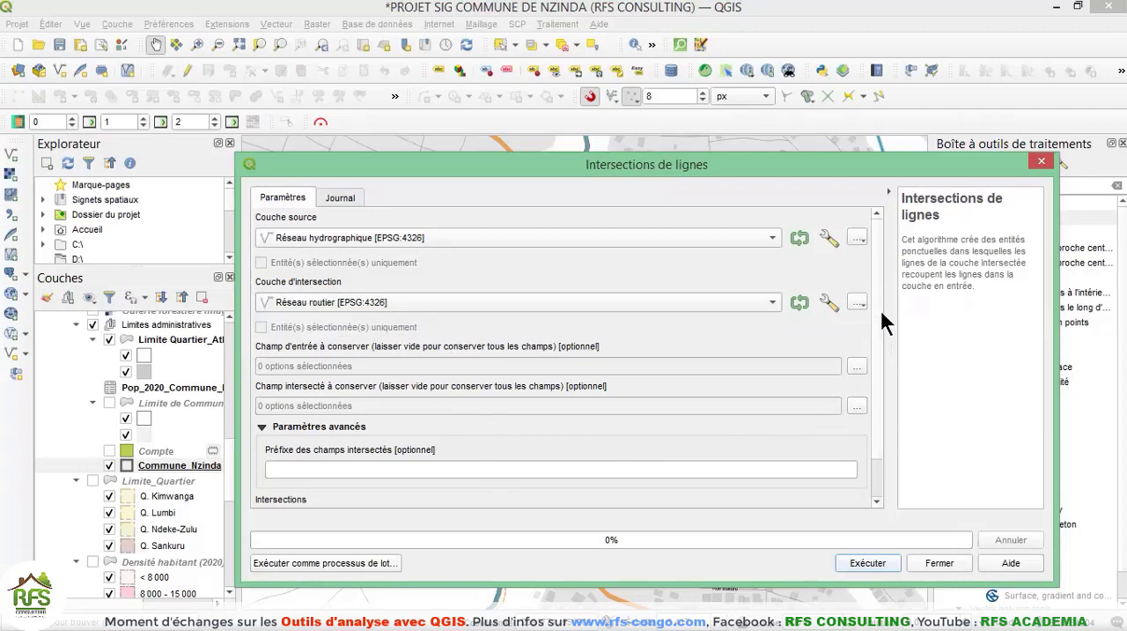
Run the line intersection into a temporary layer and close the algorithm dialog.
scroll(878, 353, "down", 2)
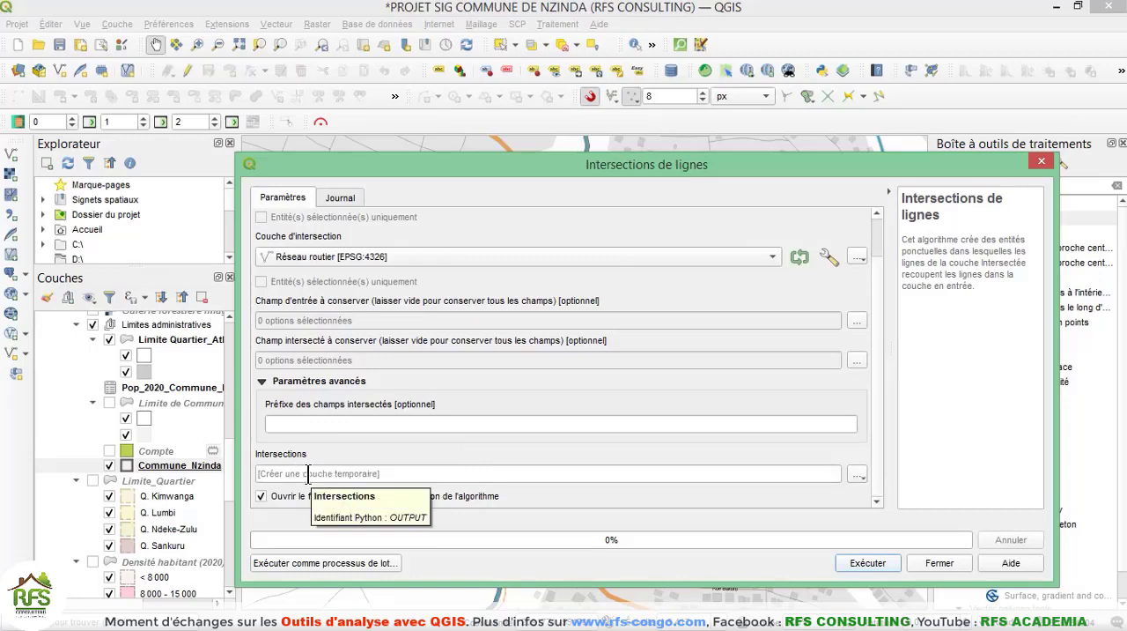
left_click(858, 474)
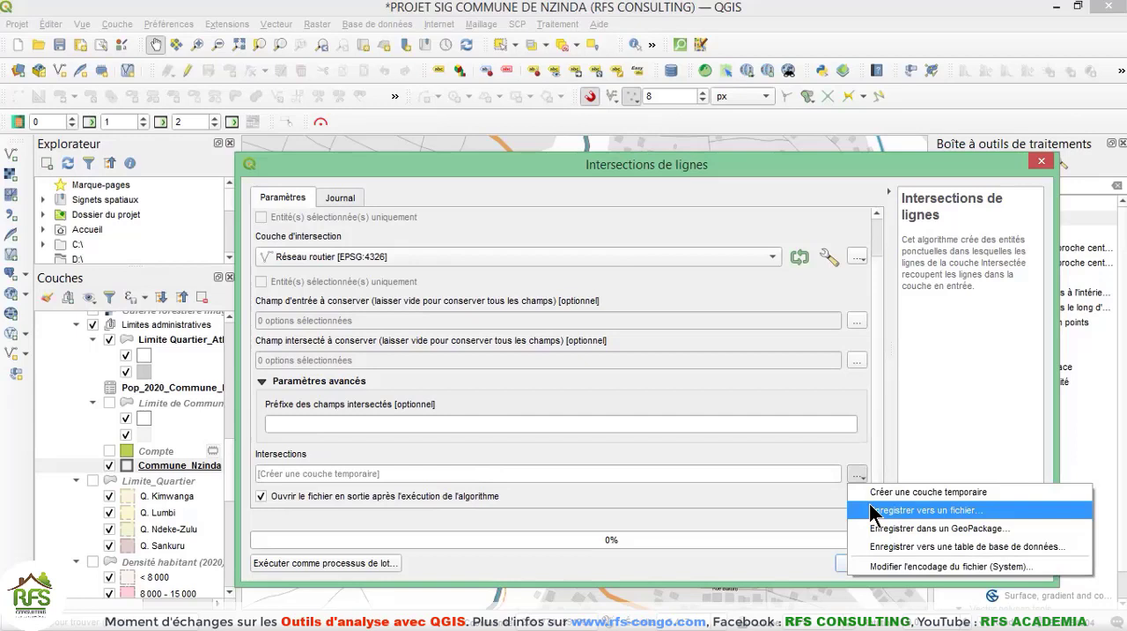
left_click(764, 392)
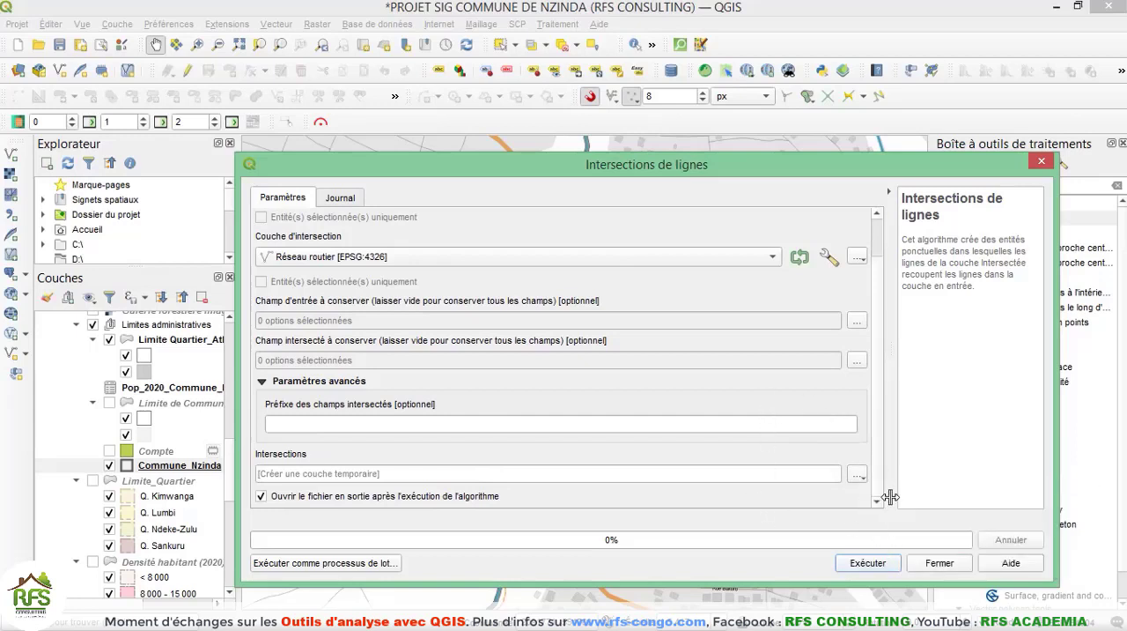
left_click(867, 563)
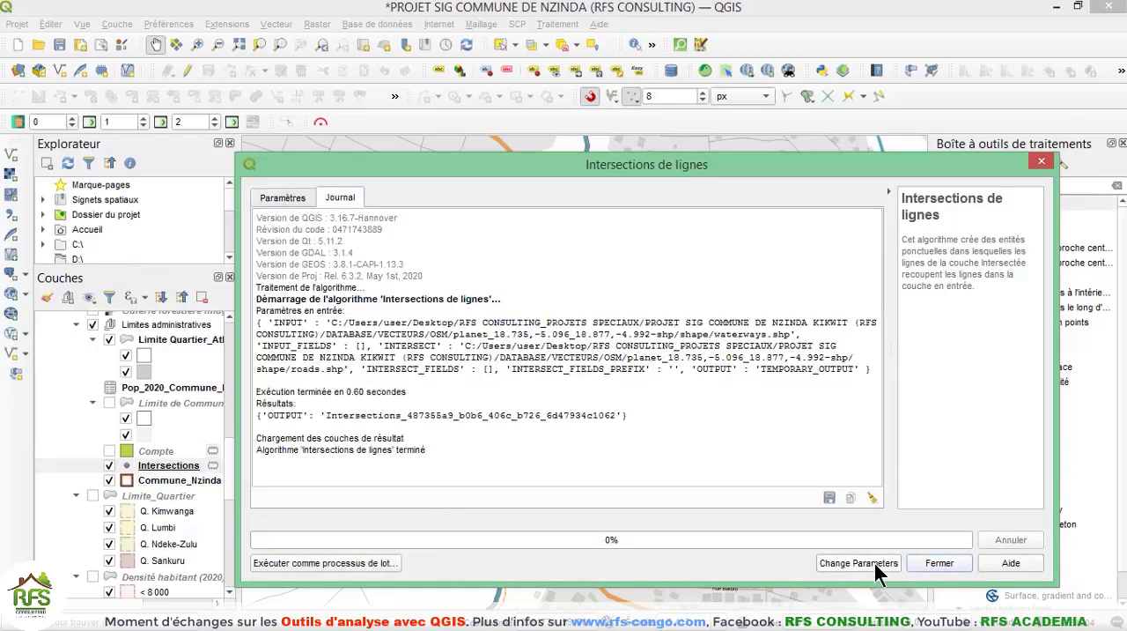
left_click(946, 557)
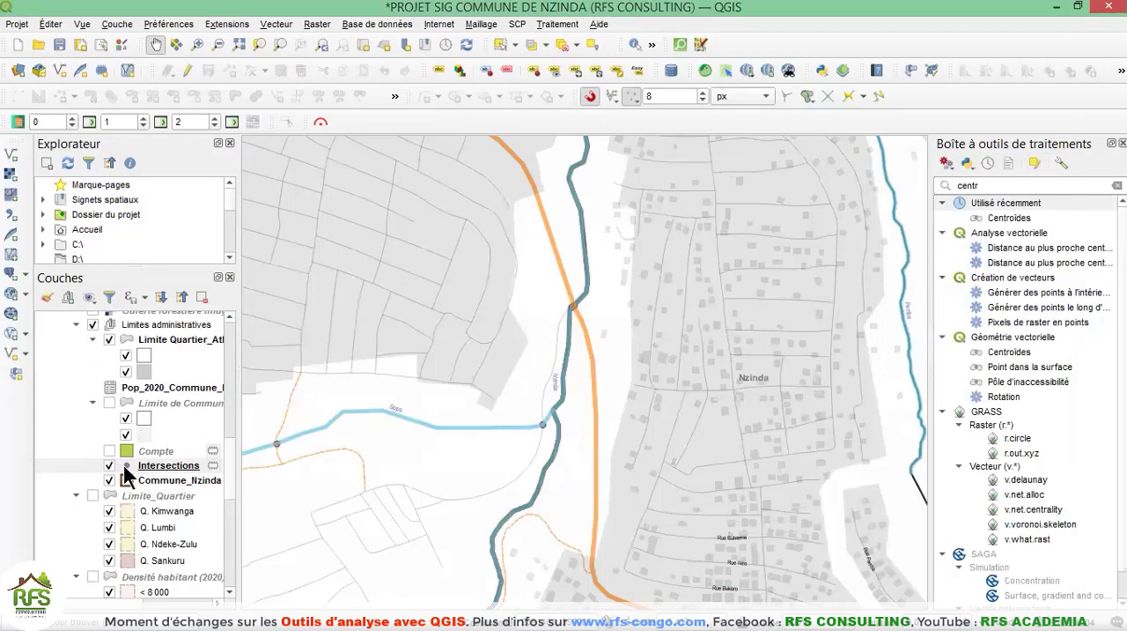
Move the Intersections layer to the very top of the layer tree, above the Mapflow group.
left_click(154, 469)
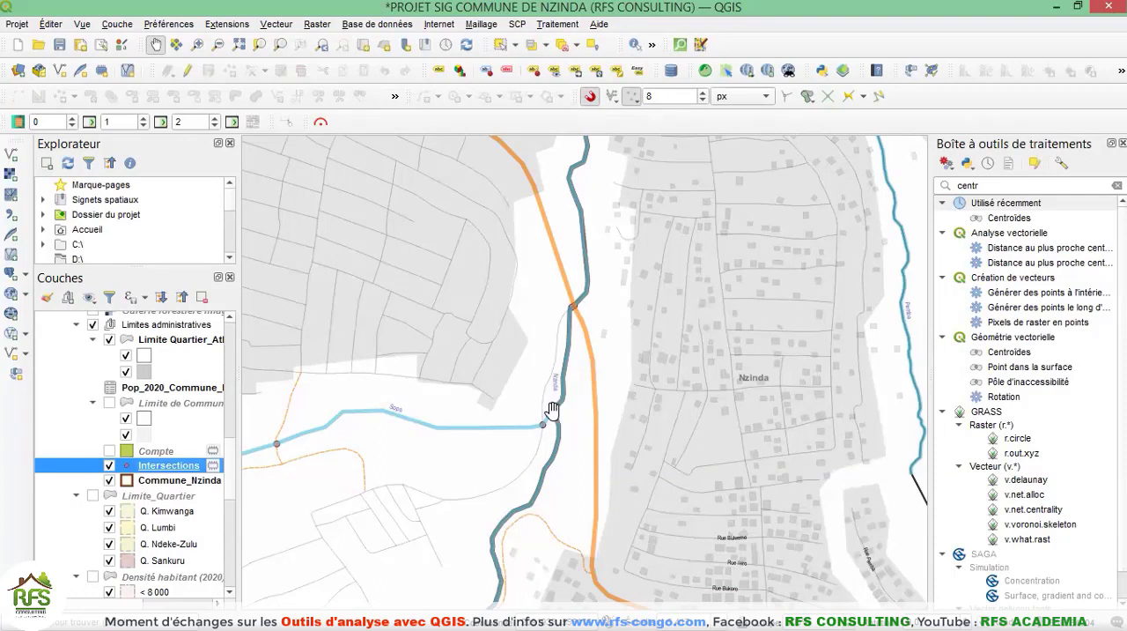
scroll(547, 412, "up", 3)
scroll(528, 495, "down", 1)
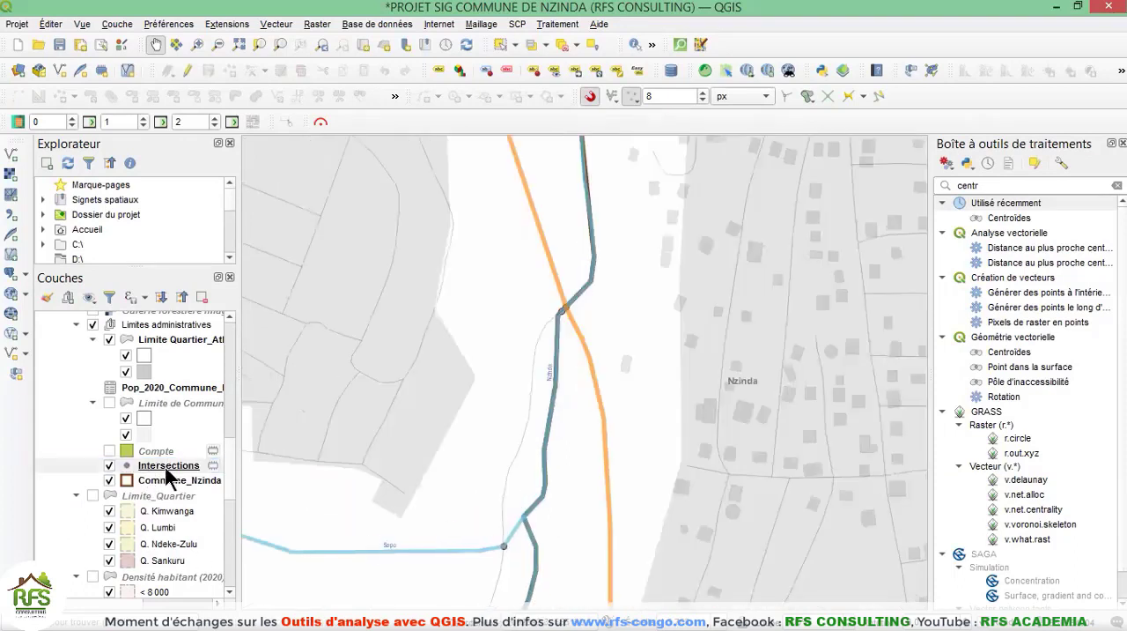
left_click_drag(167, 467, 185, 315)
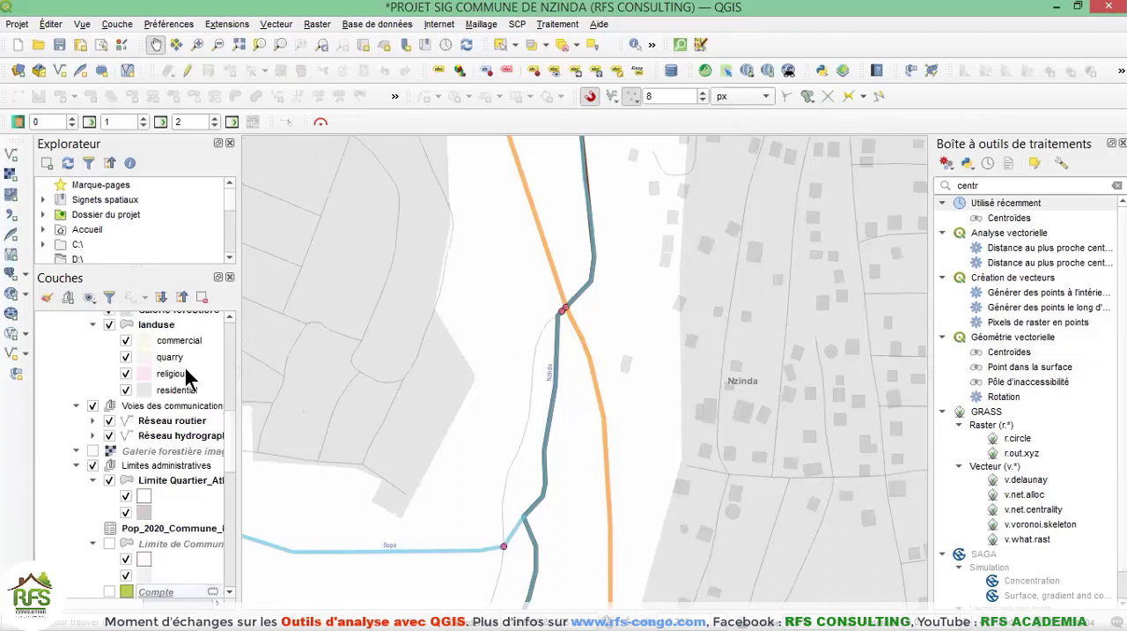
scroll(189, 375, "up", 4)
scroll(127, 333, "up", 5)
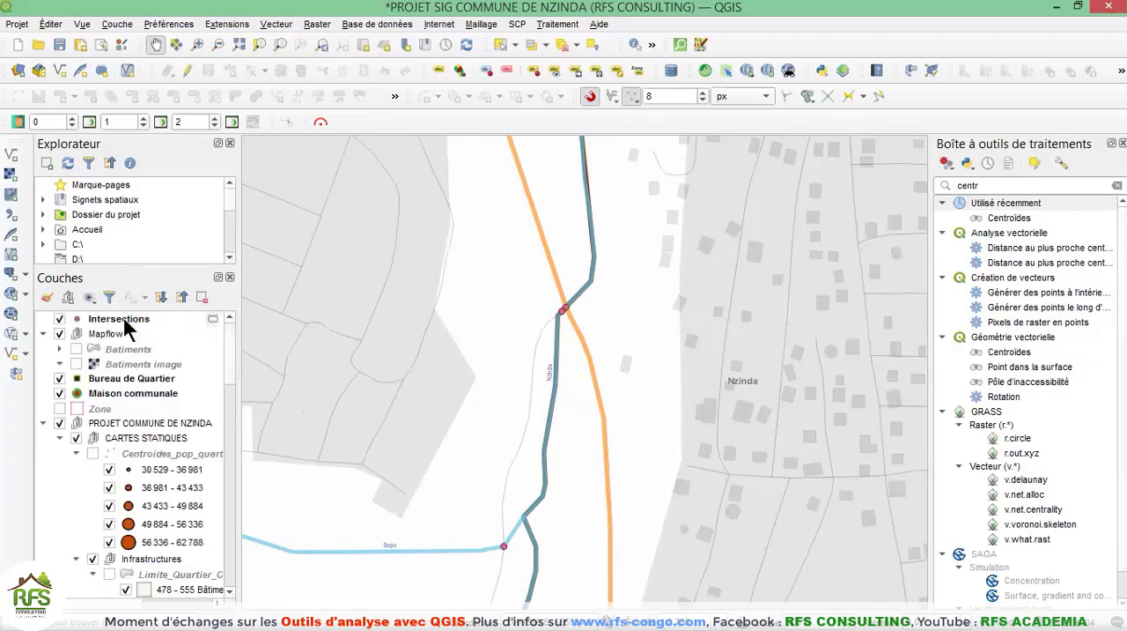
Open the attribute table of the Intersections layer as an enlarged floating window.
left_click(125, 323)
right_click(126, 326)
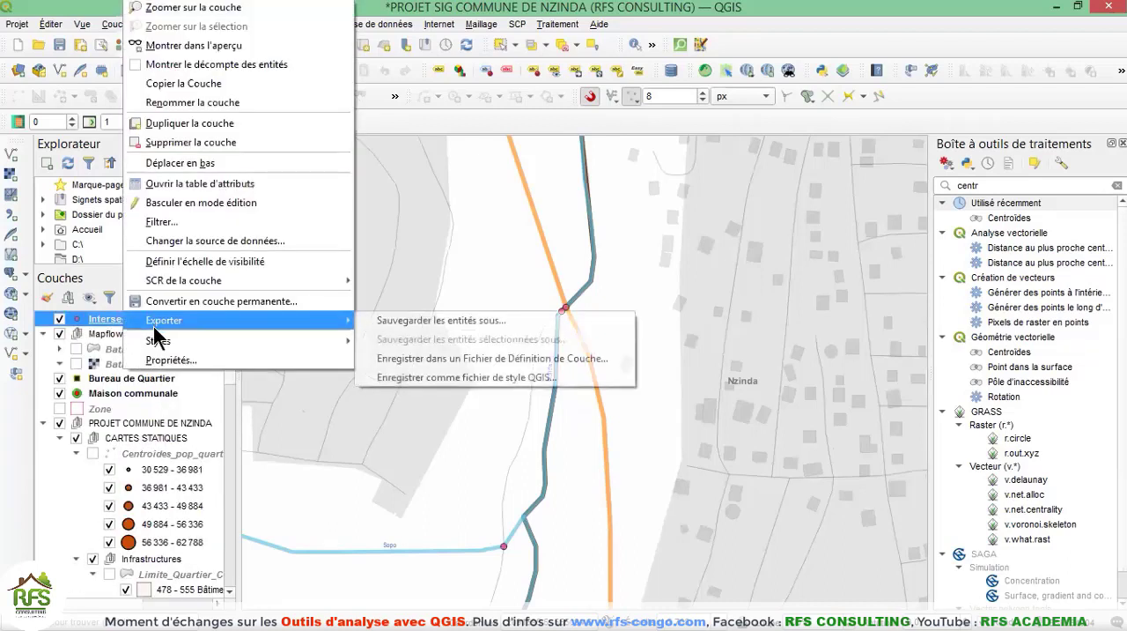
left_click(164, 190)
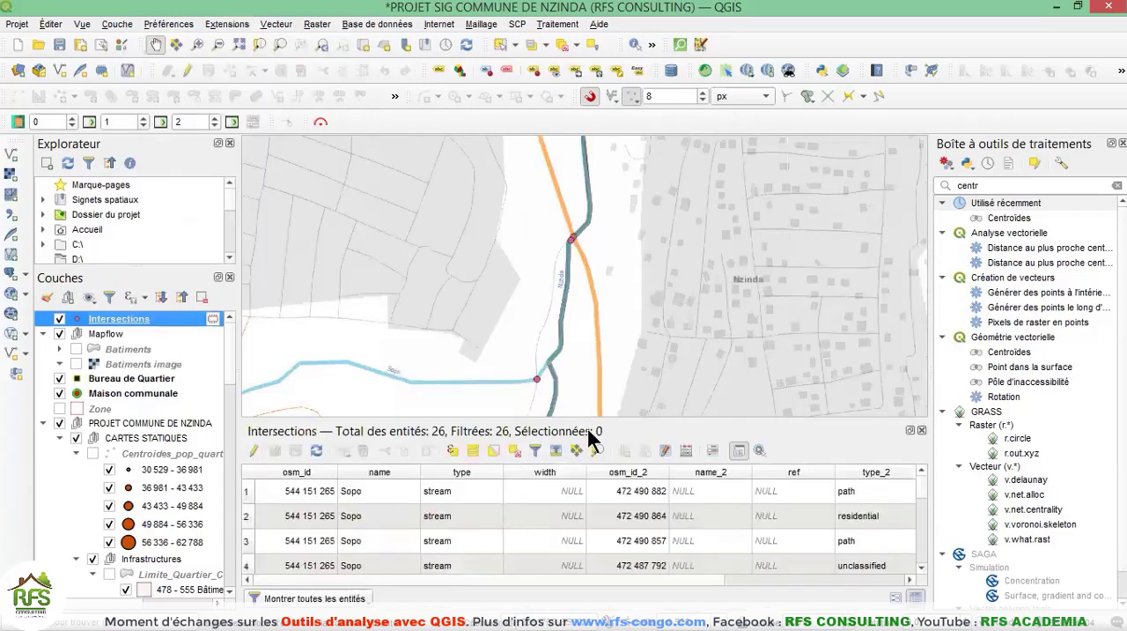
left_click(911, 431)
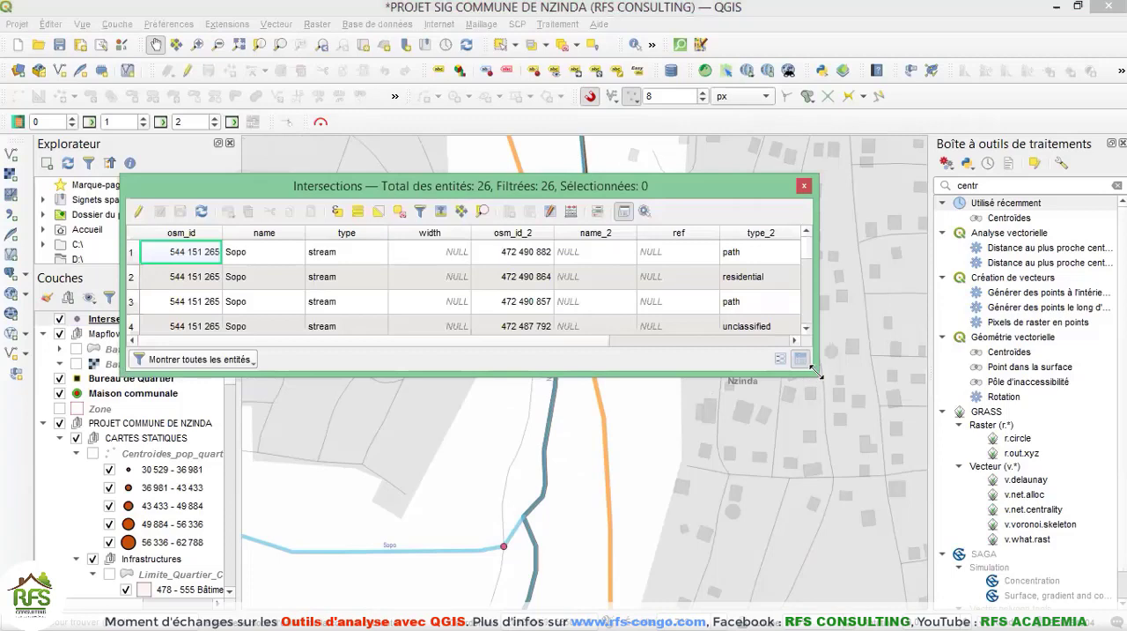
left_click_drag(815, 372, 1015, 583)
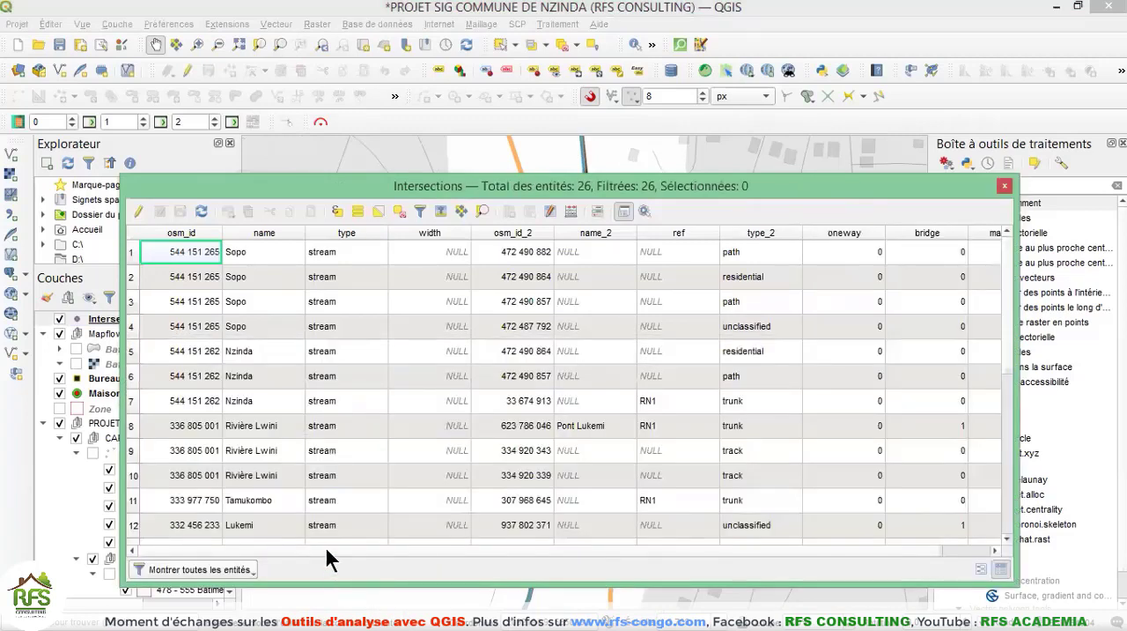
Examine the intersection attributes, select the second record (Sopo stream crossing a residential road), and close the table.
left_click_drag(327, 550, 436, 551)
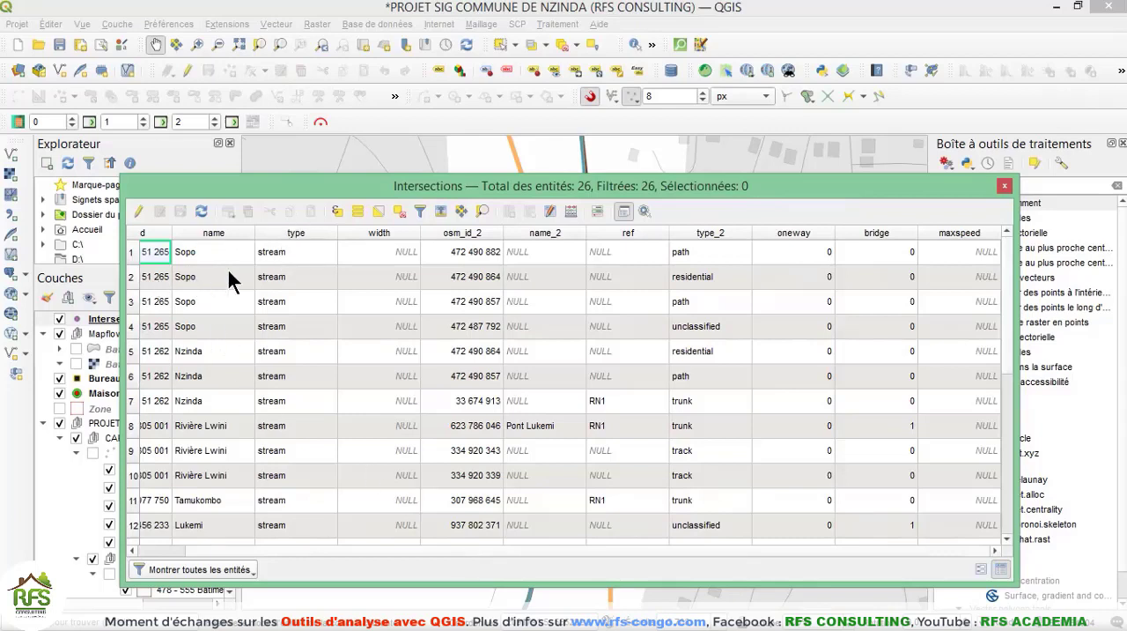
left_click(129, 276)
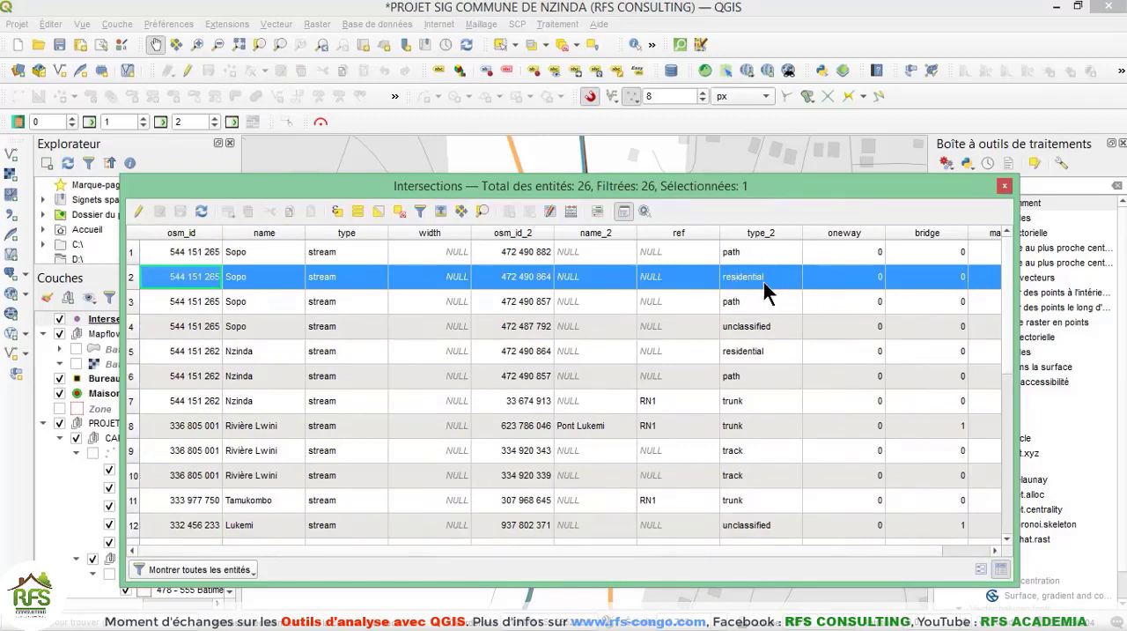
left_click(1004, 185)
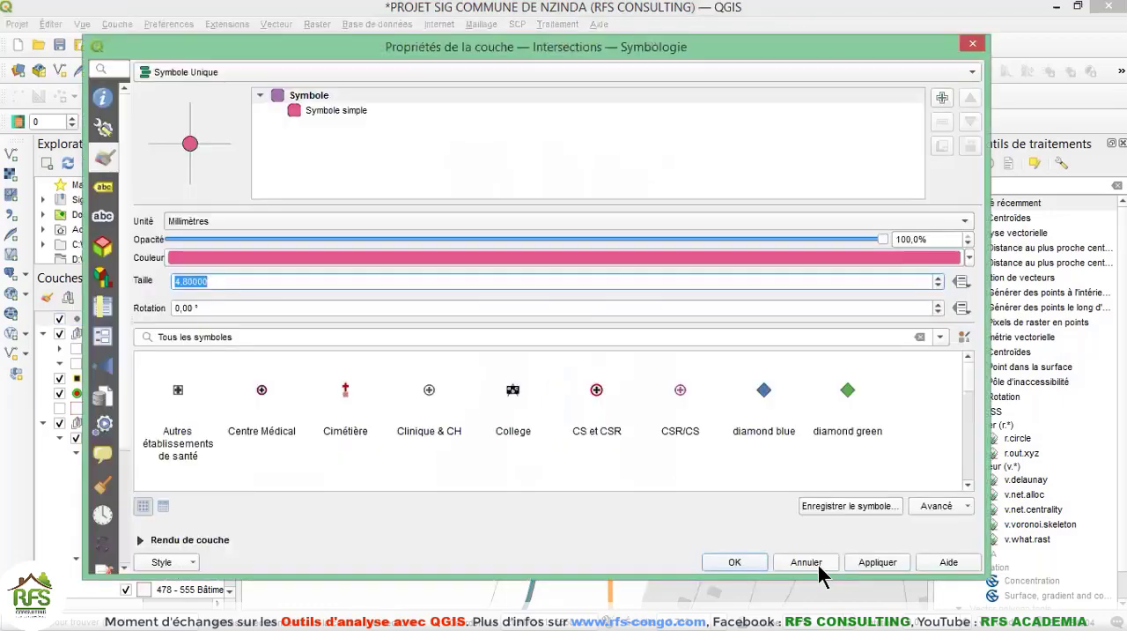
Set the Intersections layer's point symbol size to 4.8 mm.
left_click(731, 562)
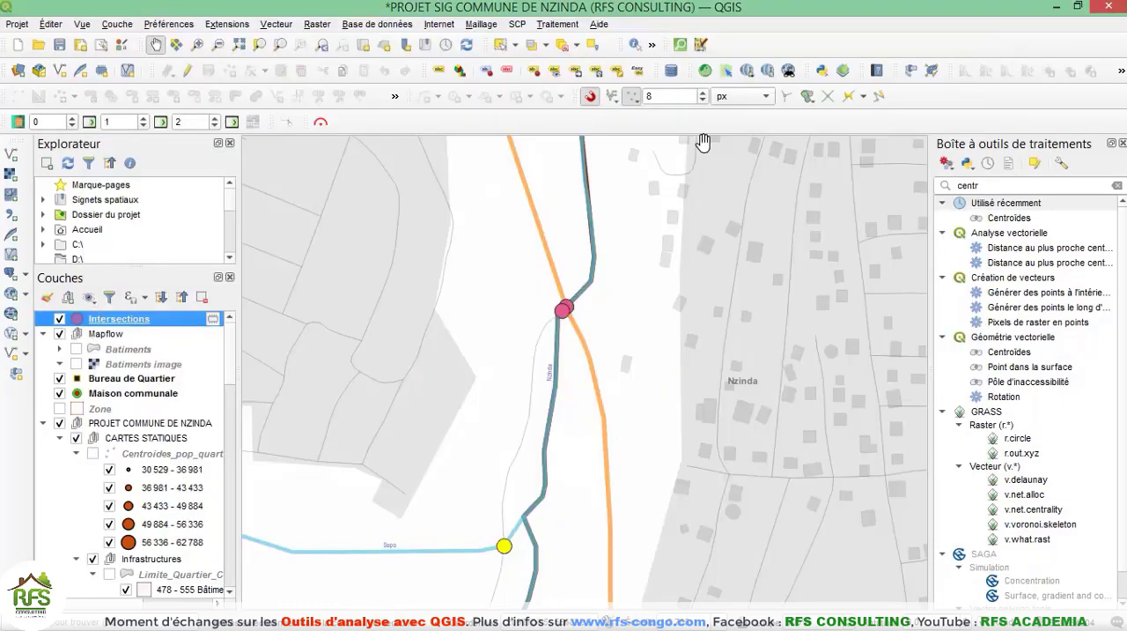
Clear the feature selection and show the road and watercourse intersections across the whole commune.
left_click(566, 43)
scroll(551, 475, "down", 2)
scroll(590, 455, "down", 1)
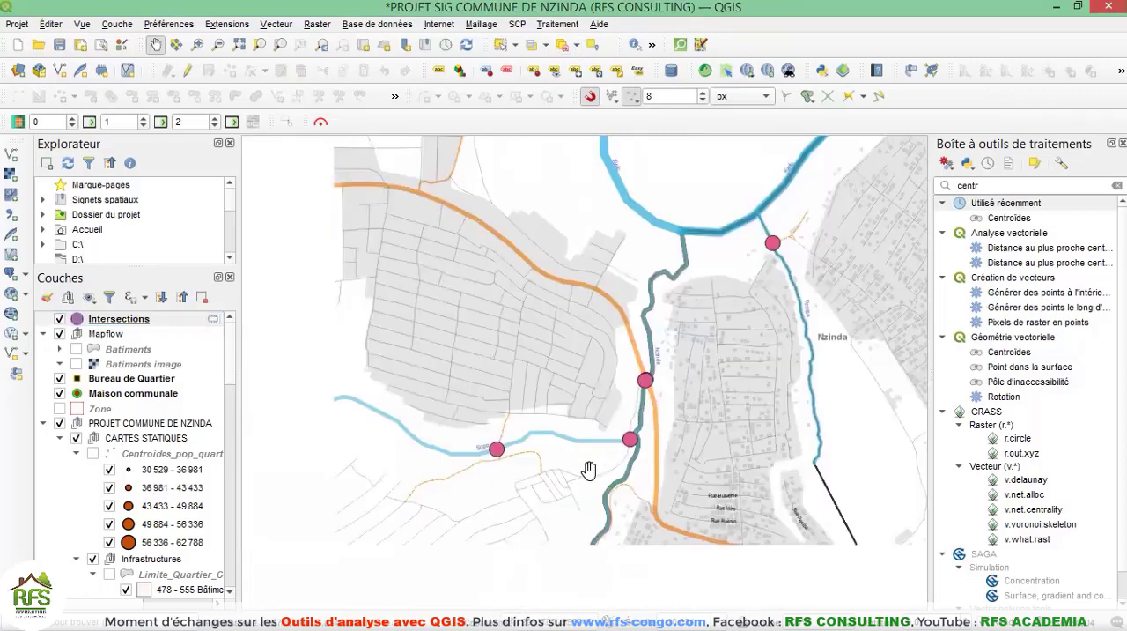
scroll(673, 437, "down", 2)
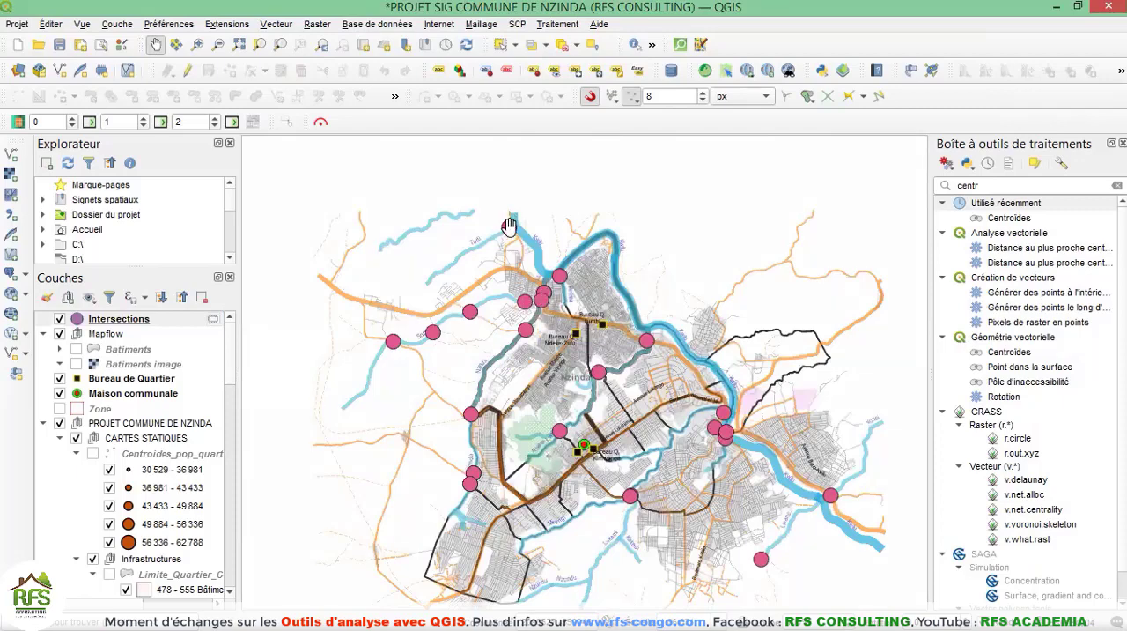
Examine the intersection point where the Tudi stream crosses the road, and compare the other crossings across the commune.
scroll(509, 220, "up", 1)
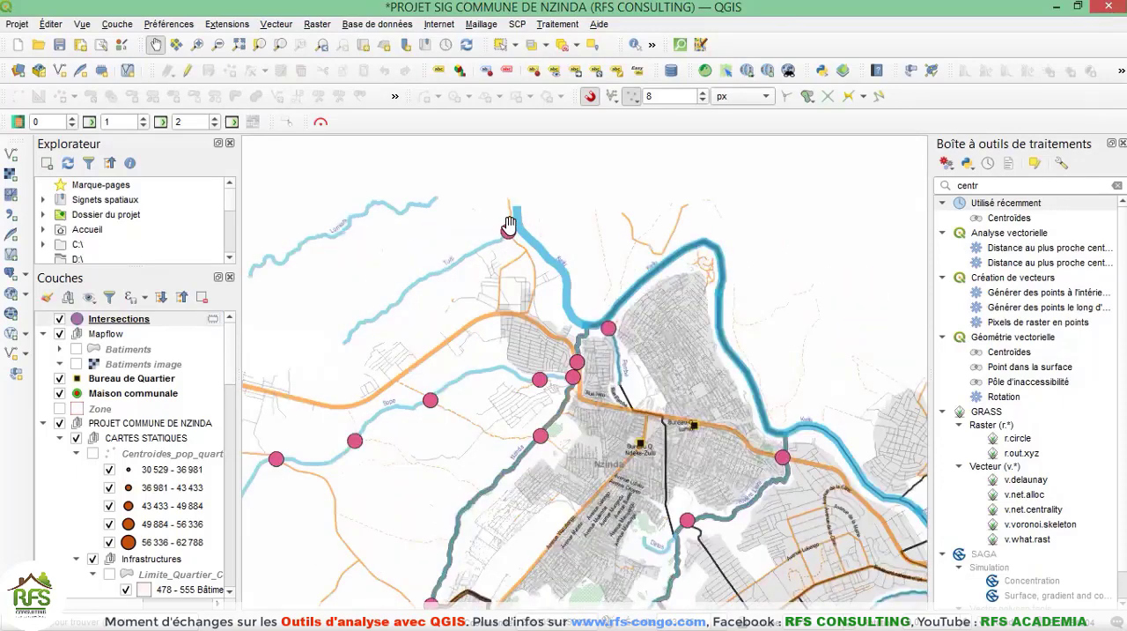
scroll(509, 227, "up", 3)
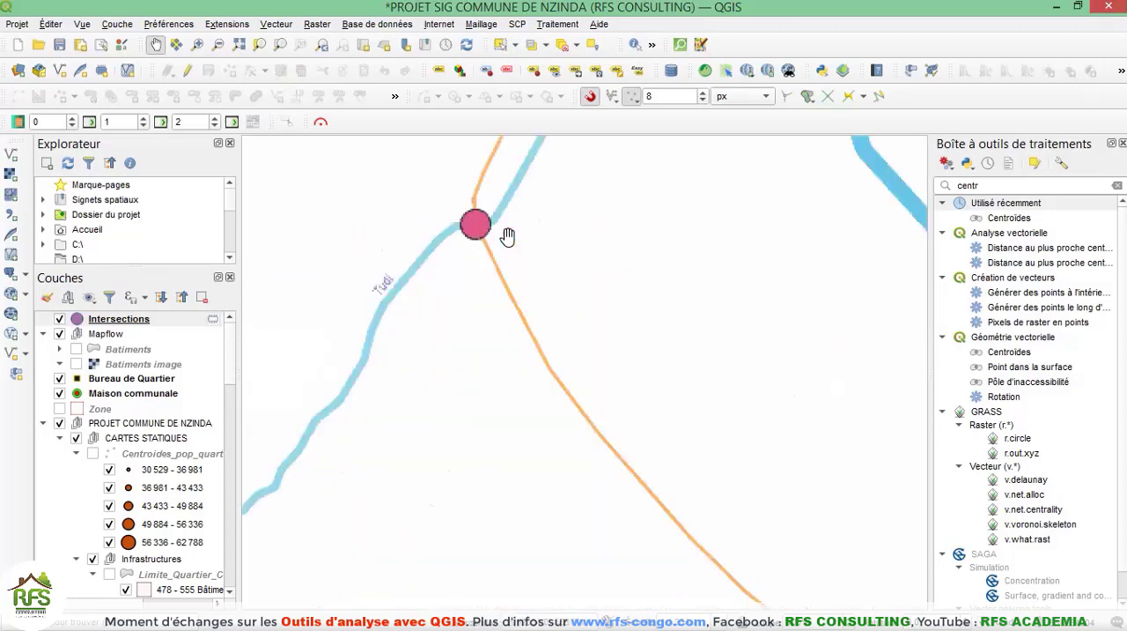
scroll(455, 207, "down", 2)
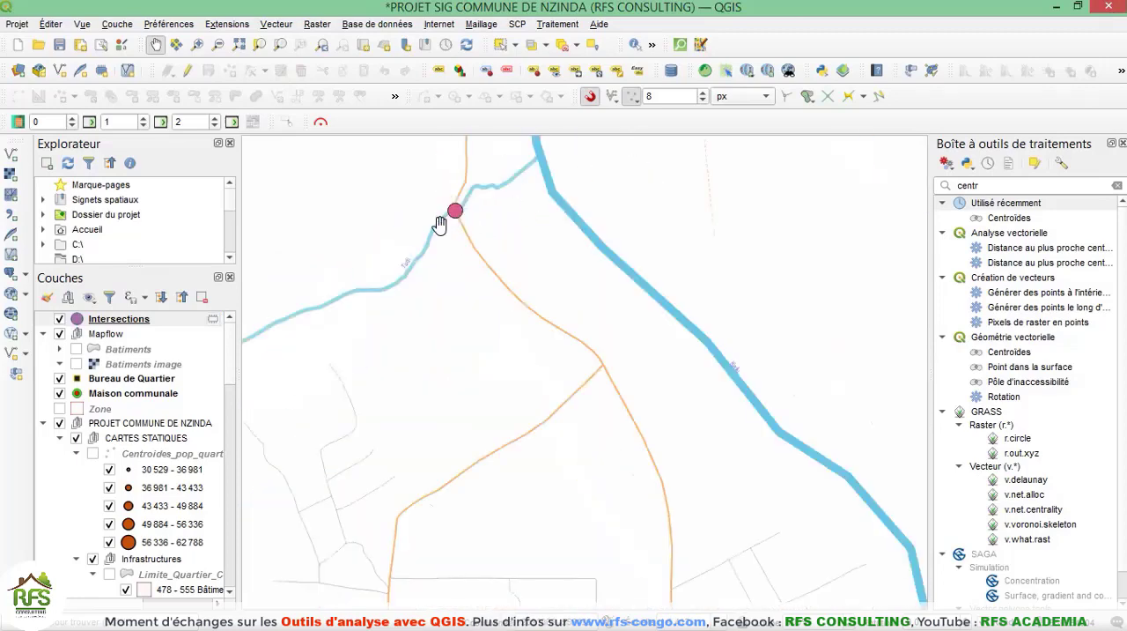
scroll(441, 230, "down", 1)
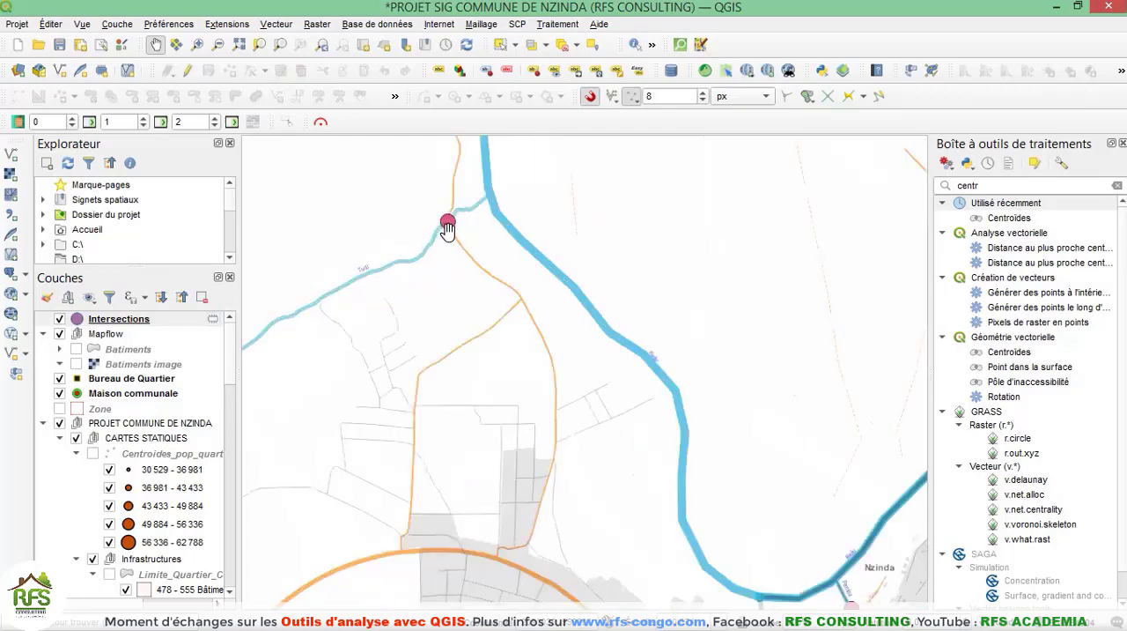
scroll(455, 255, "down", 1)
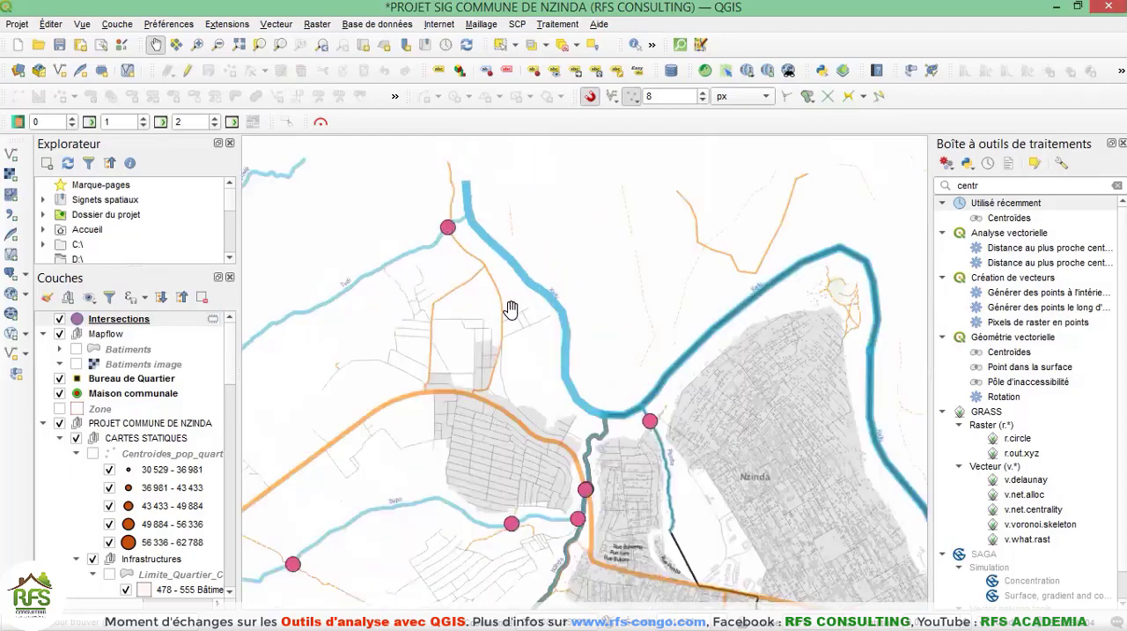
scroll(512, 366, "down", 2)
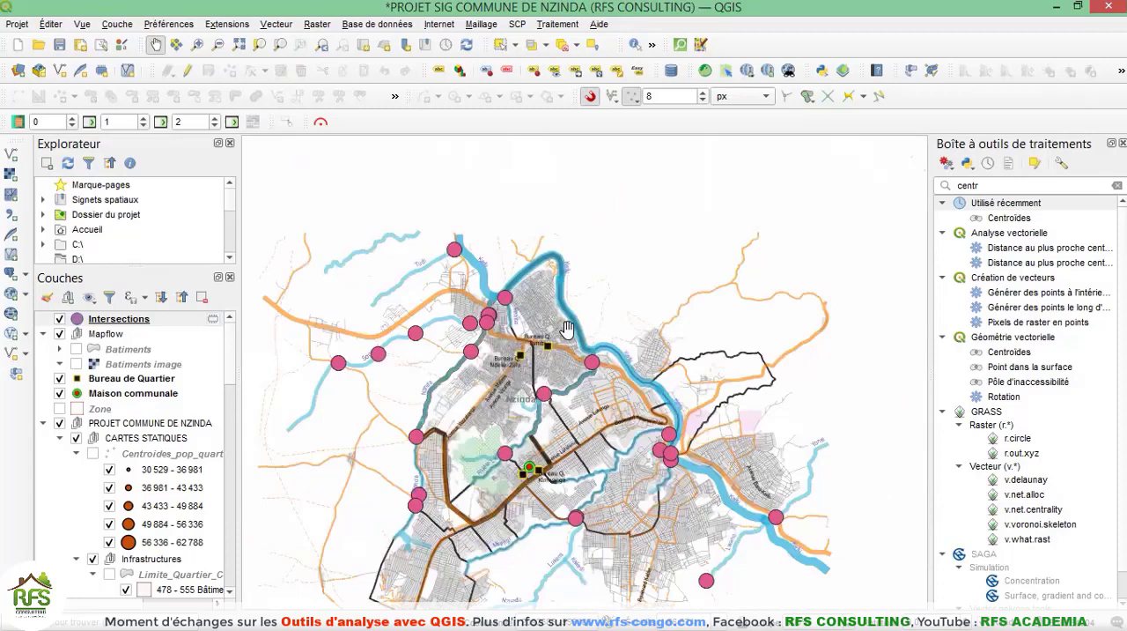
left_click_drag(513, 449, 579, 415)
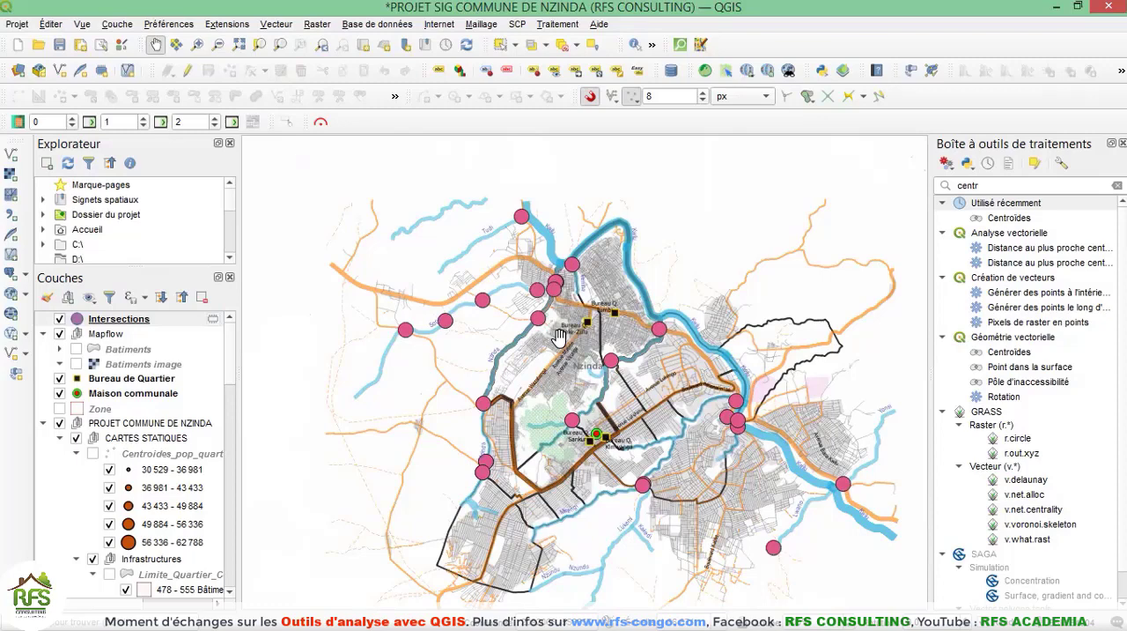
scroll(561, 335, "up", 1)
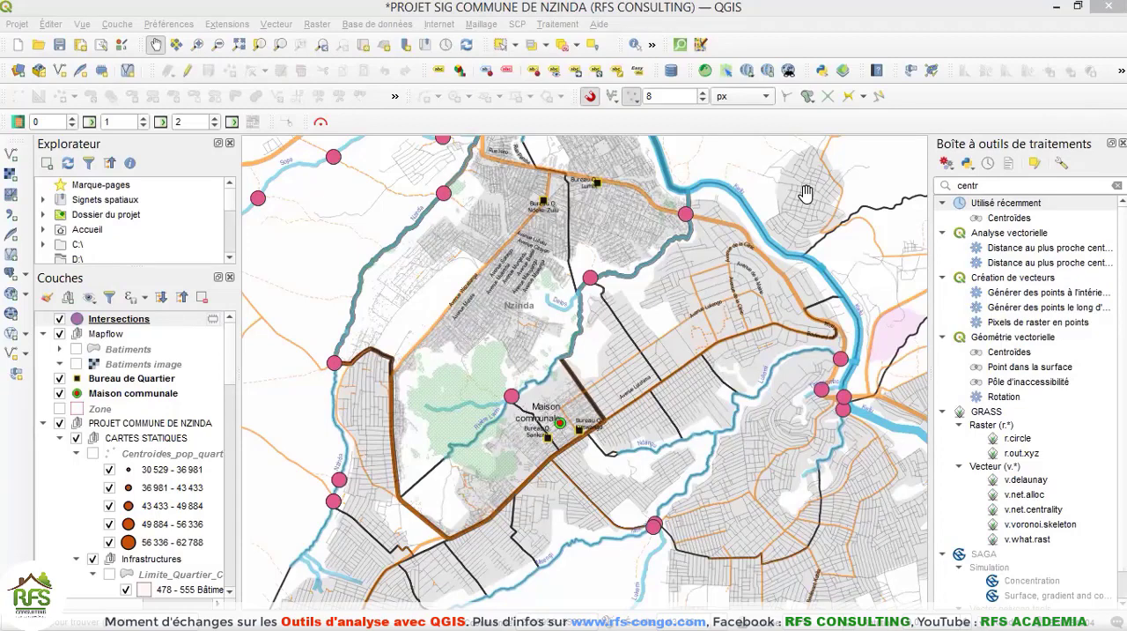
Select four points of the Intersections layer around Nzinda, including the crossing just northwest of the Maison communale.
left_click(275, 24)
mouse_move(313, 151)
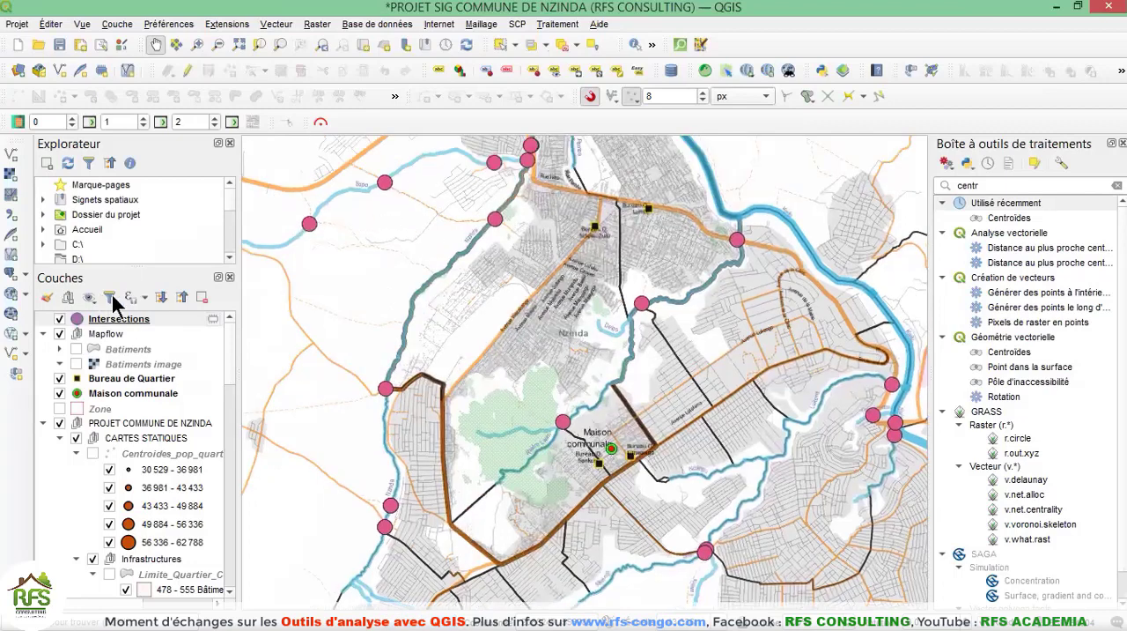
left_click(132, 319)
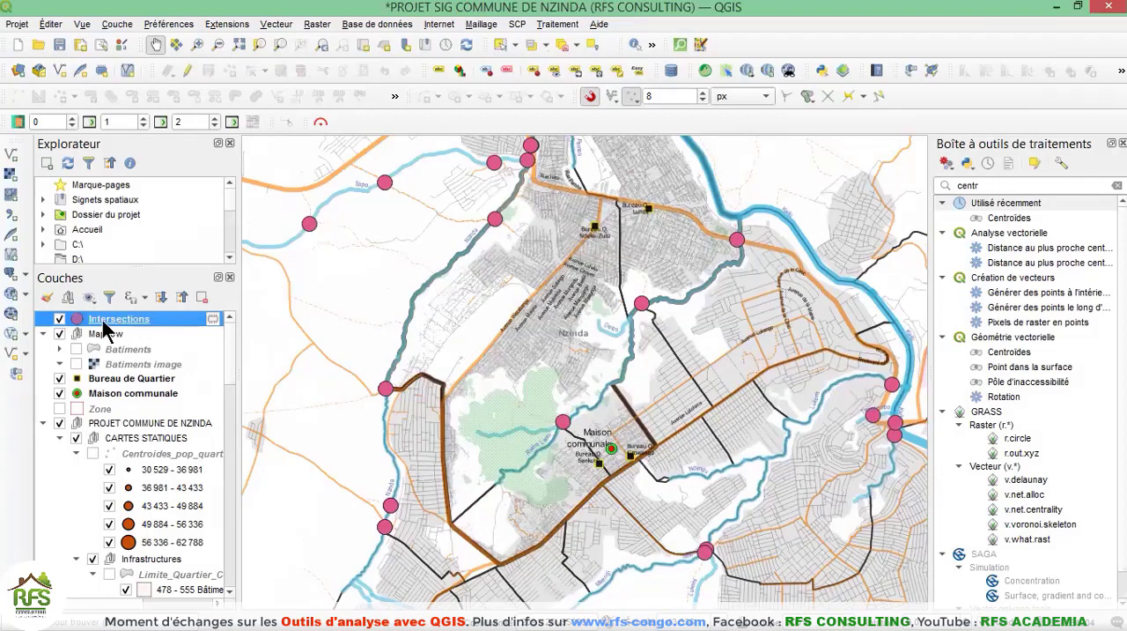
left_click(504, 47)
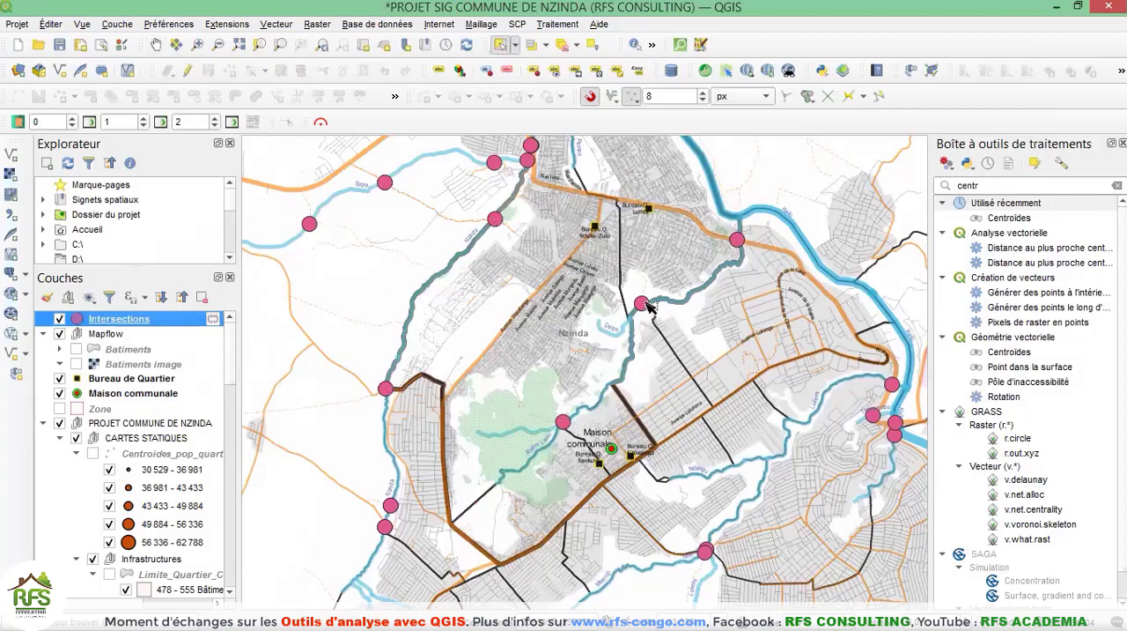
left_click(563, 421)
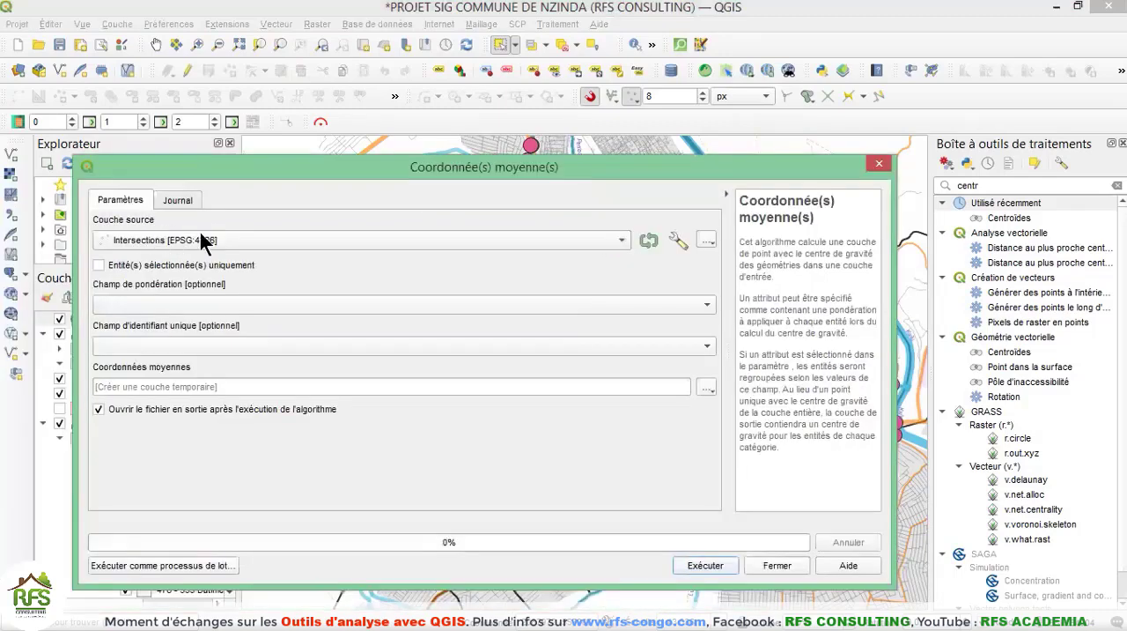
Calculate the mean coordinates of only the selected Intersections features, without weight or unique ID field, as a temporary layer.
left_click(231, 240)
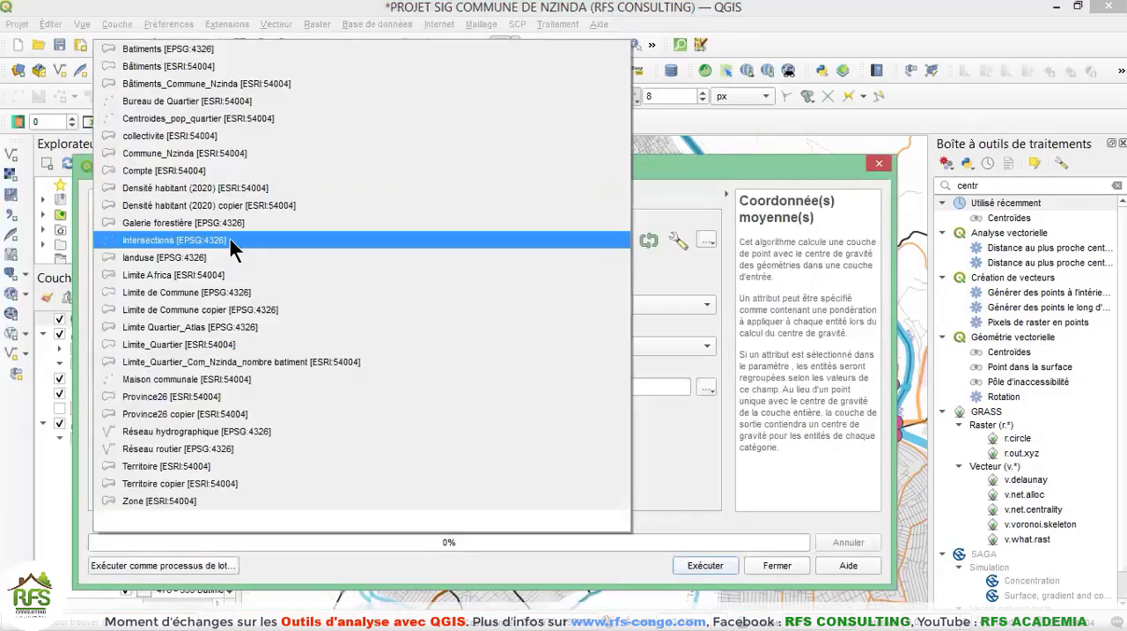
left_click(146, 250)
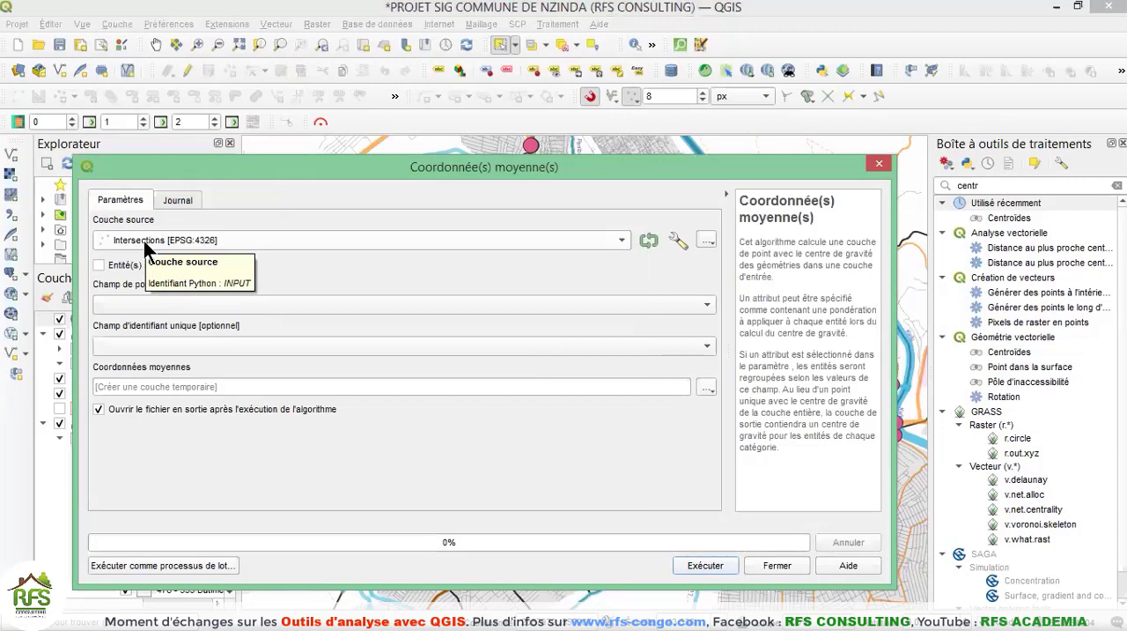
left_click(99, 265)
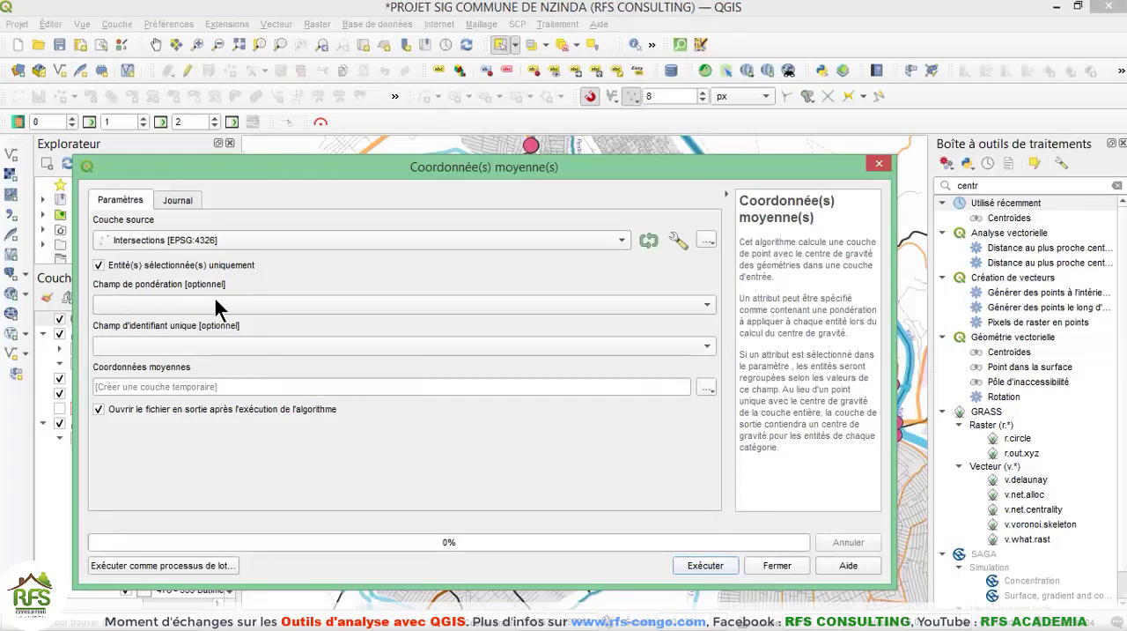
left_click(704, 302)
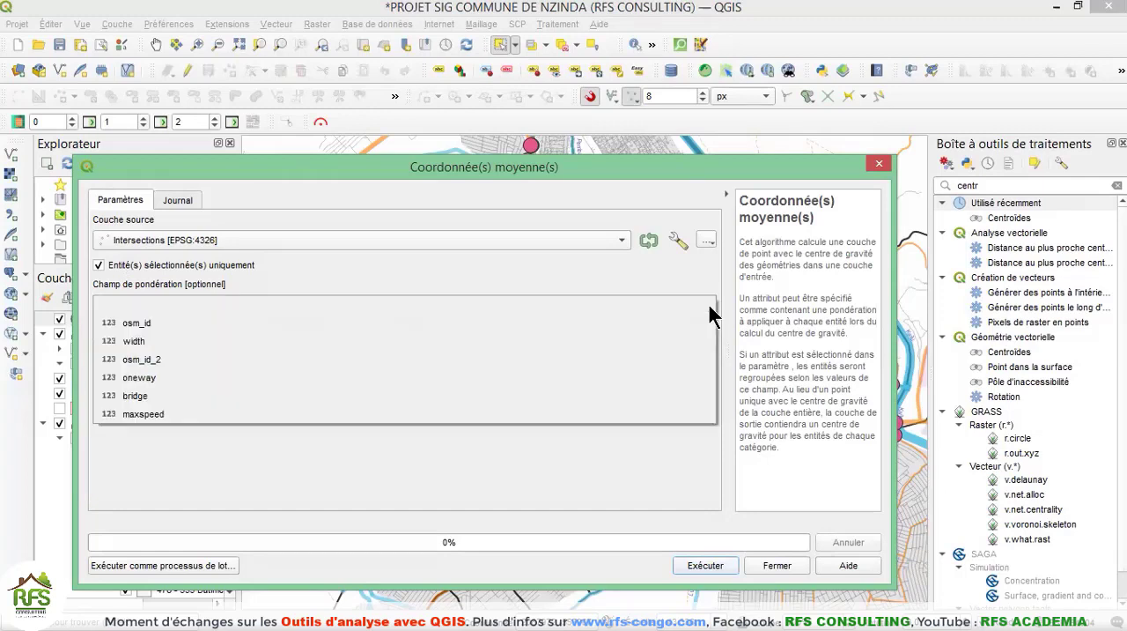
left_click(705, 299)
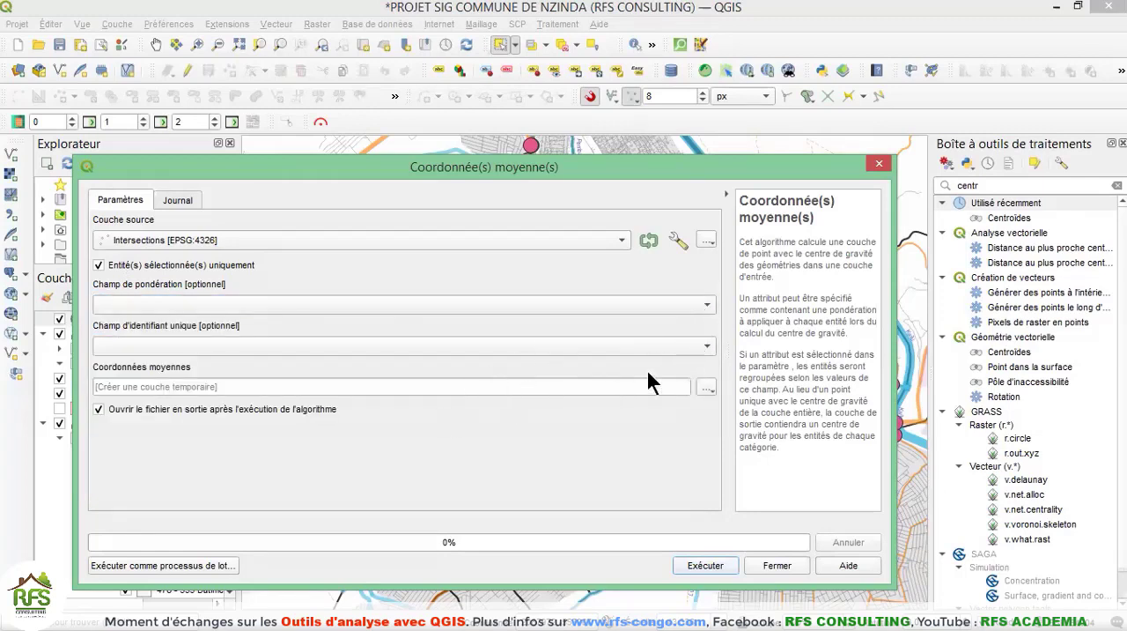
left_click(193, 387)
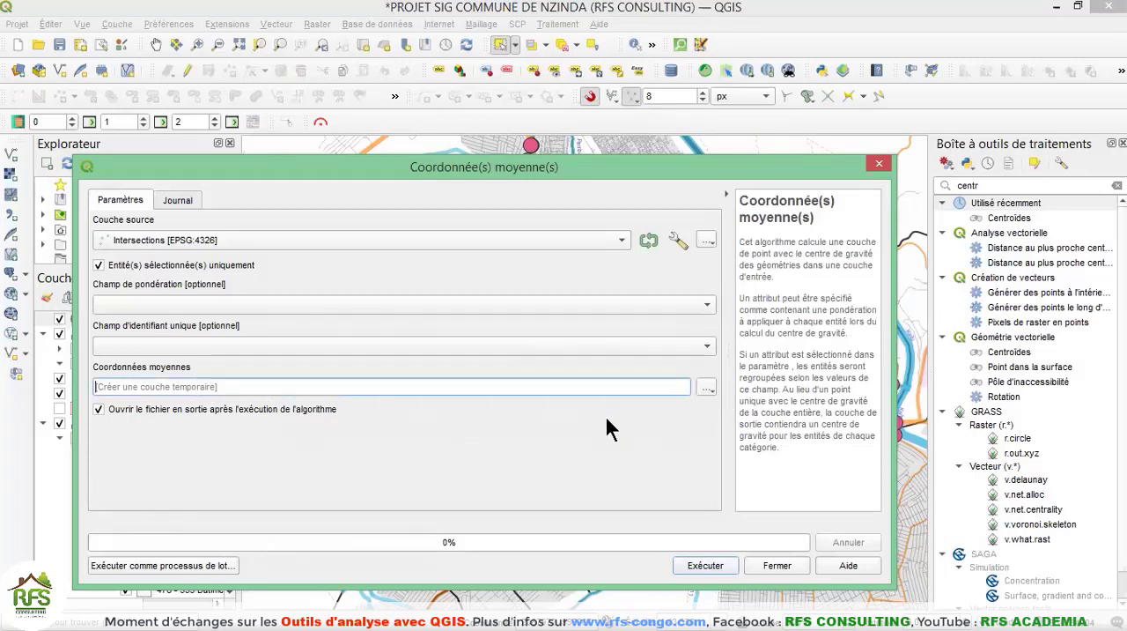
left_click(712, 571)
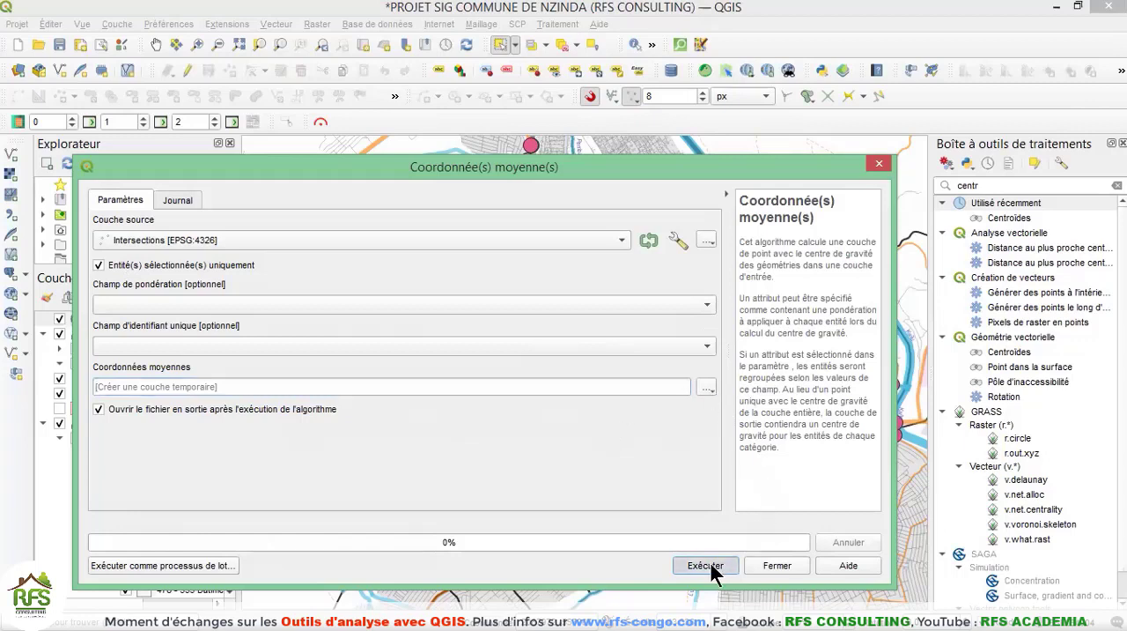
left_click(775, 567)
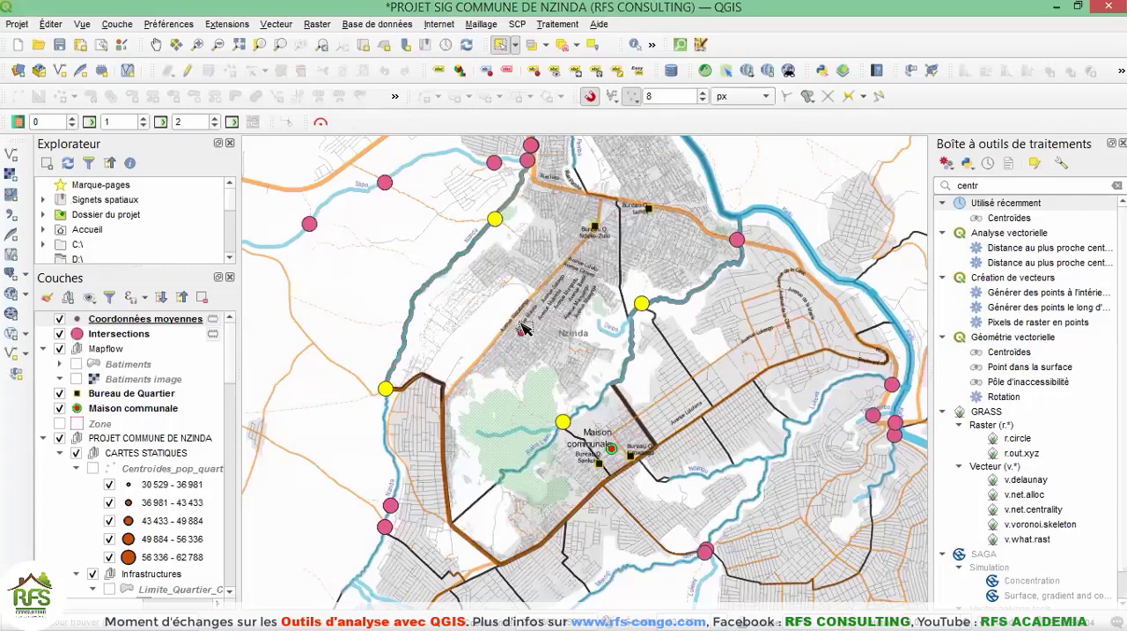
Examine the mean point on the map and view the attribute table of the Coordonnées moyennes layer.
scroll(521, 327, "up", 1)
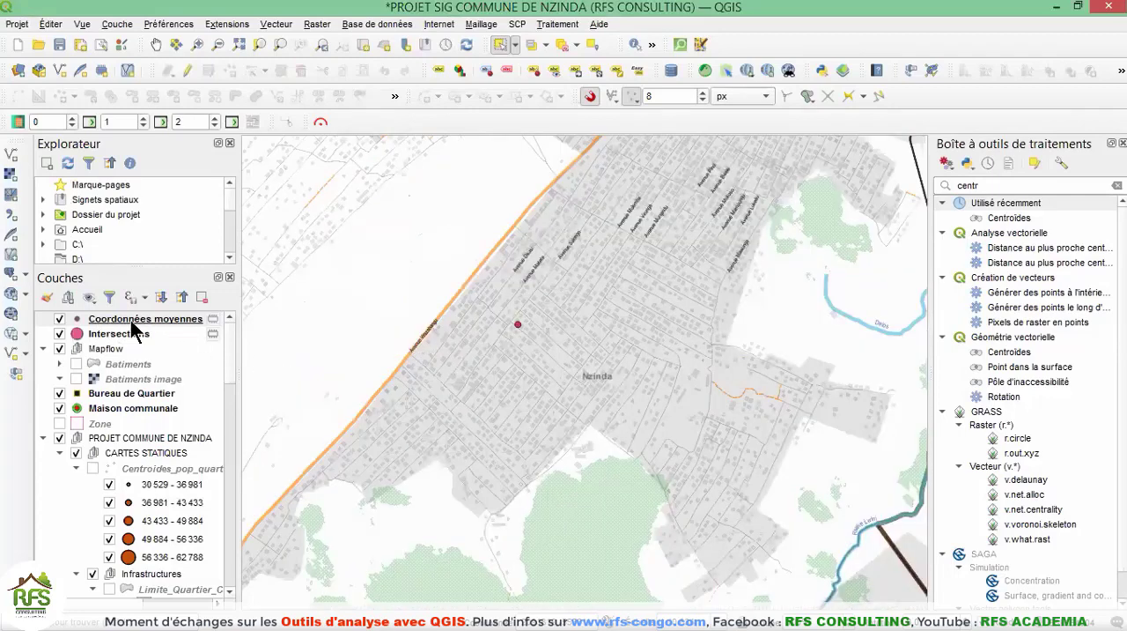
left_click(189, 317)
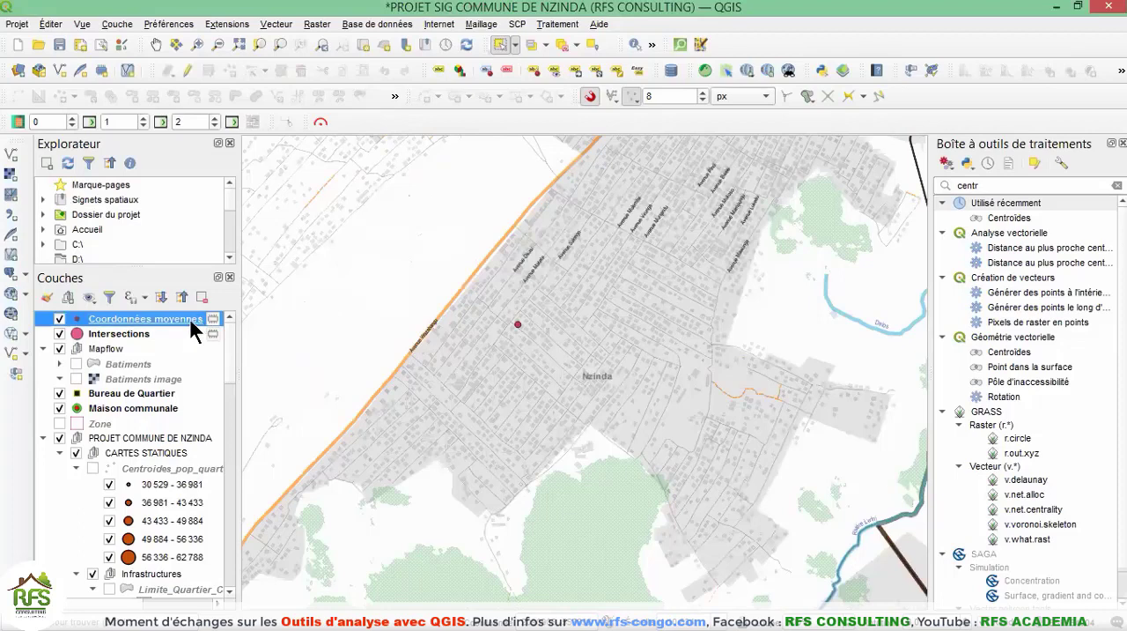
right_click(141, 322)
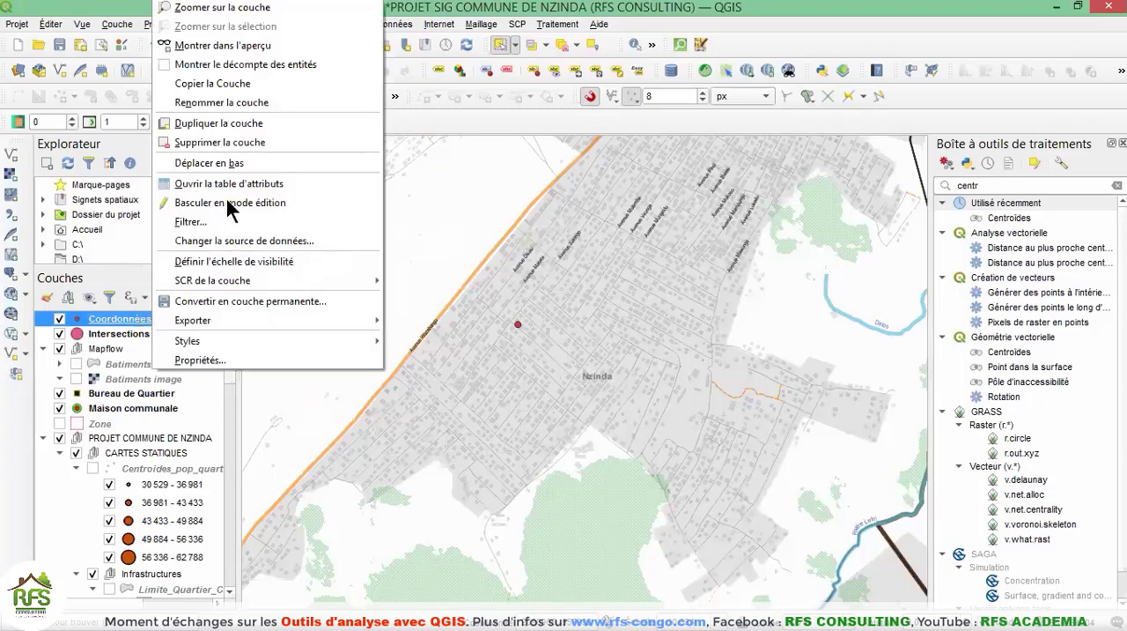
left_click(231, 185)
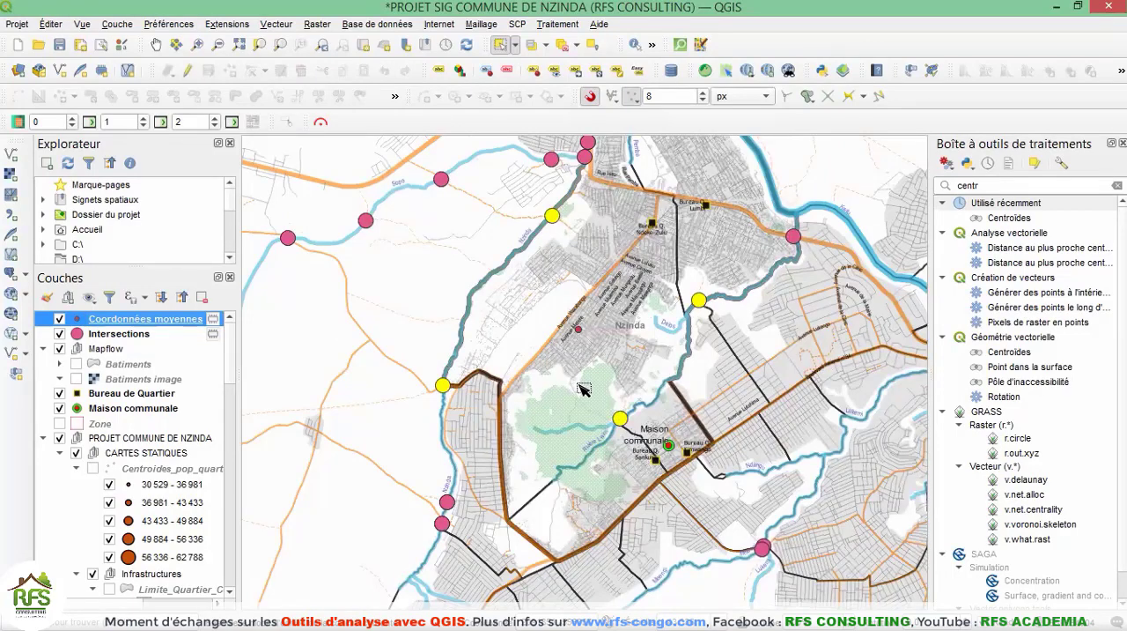
left_click(533, 49)
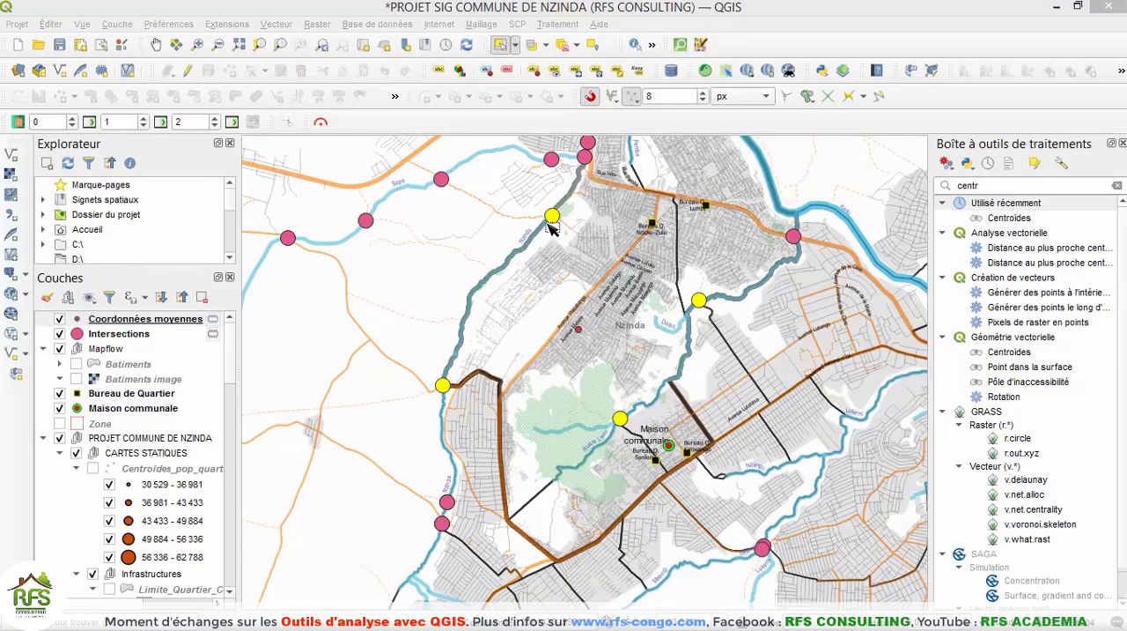
left_click(275, 24)
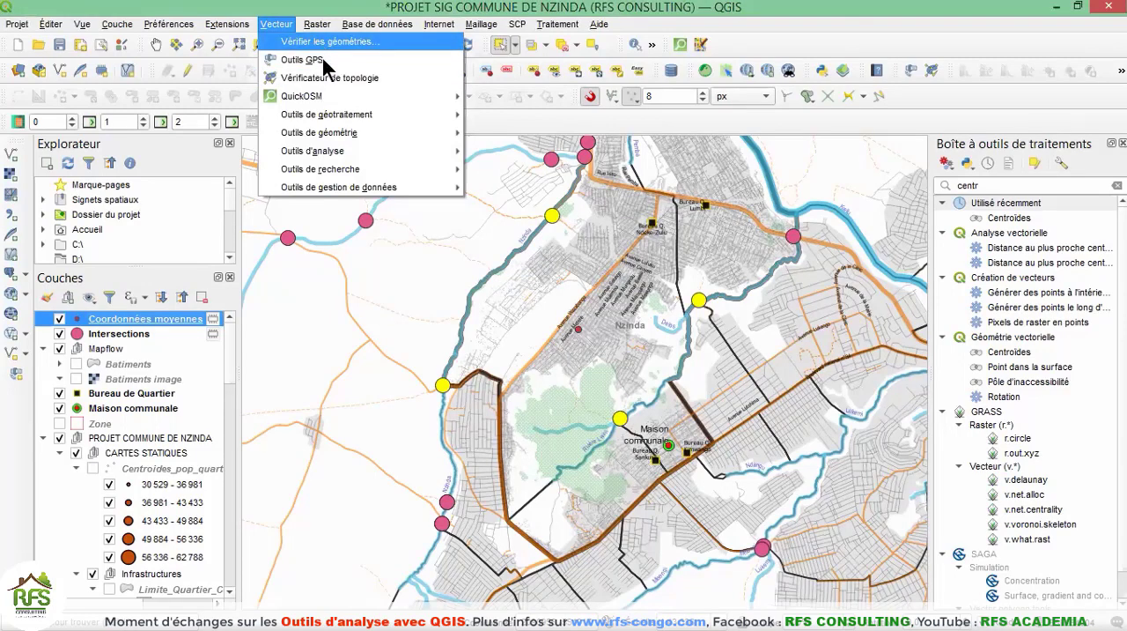
left_click(323, 43)
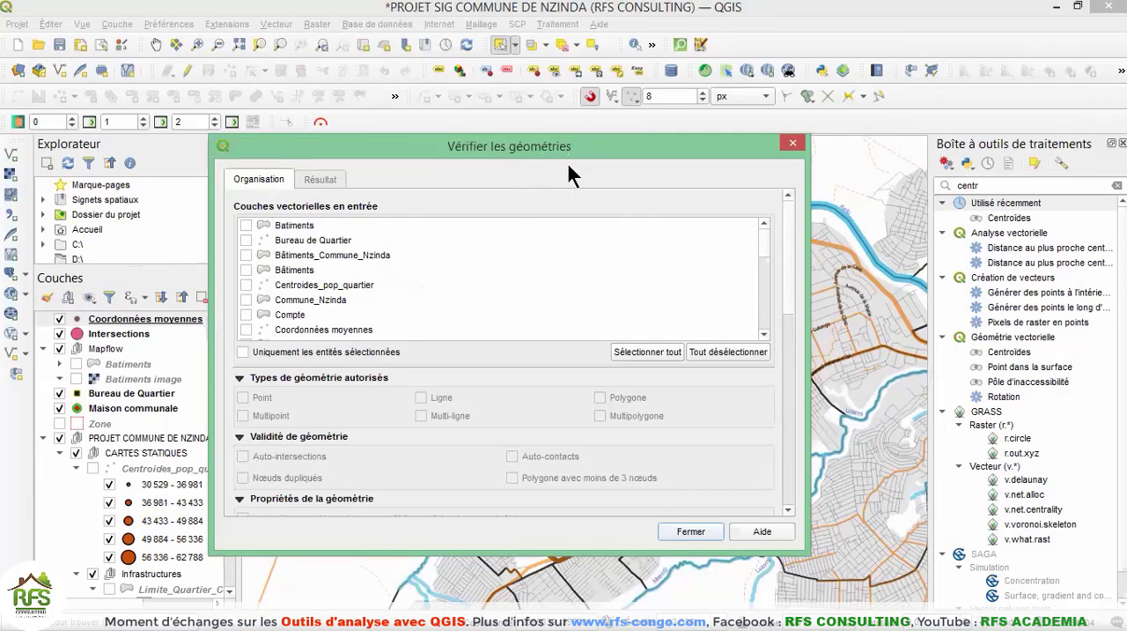
left_click(793, 144)
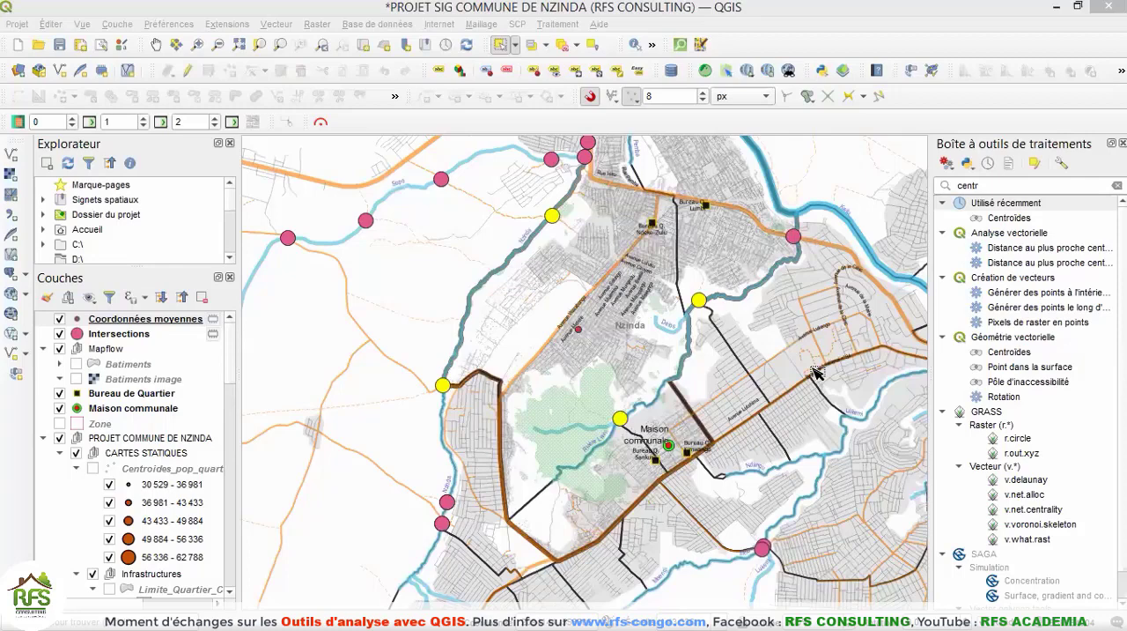
Open the mean coordinates tool and view the weight fields available for the Coordonnées moyennes layer.
key("alt+b")
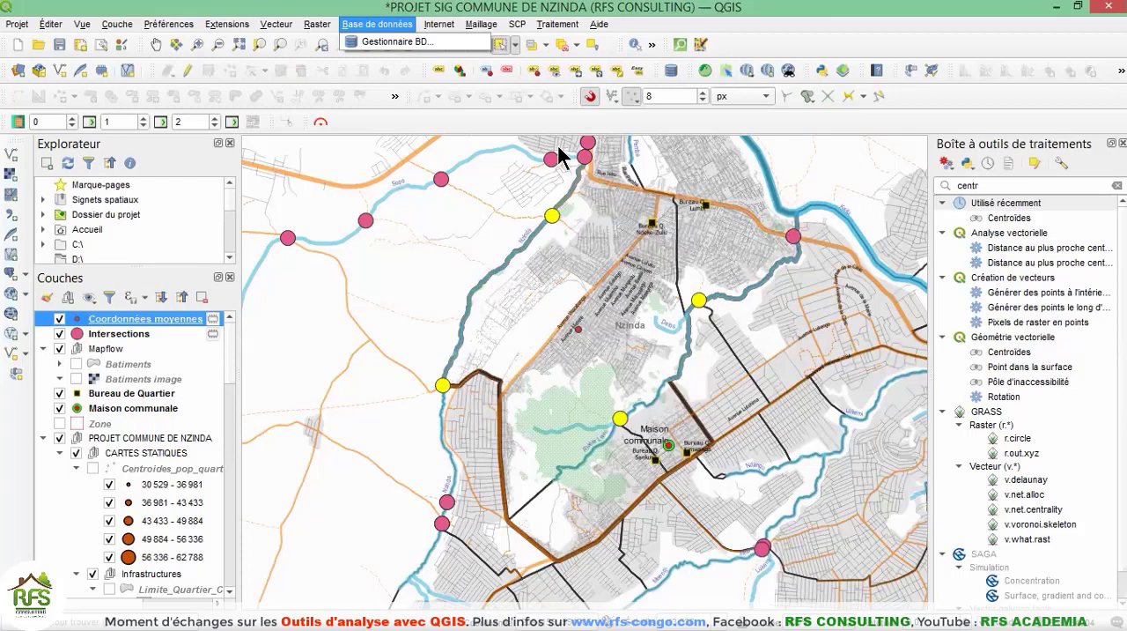
key("Return")
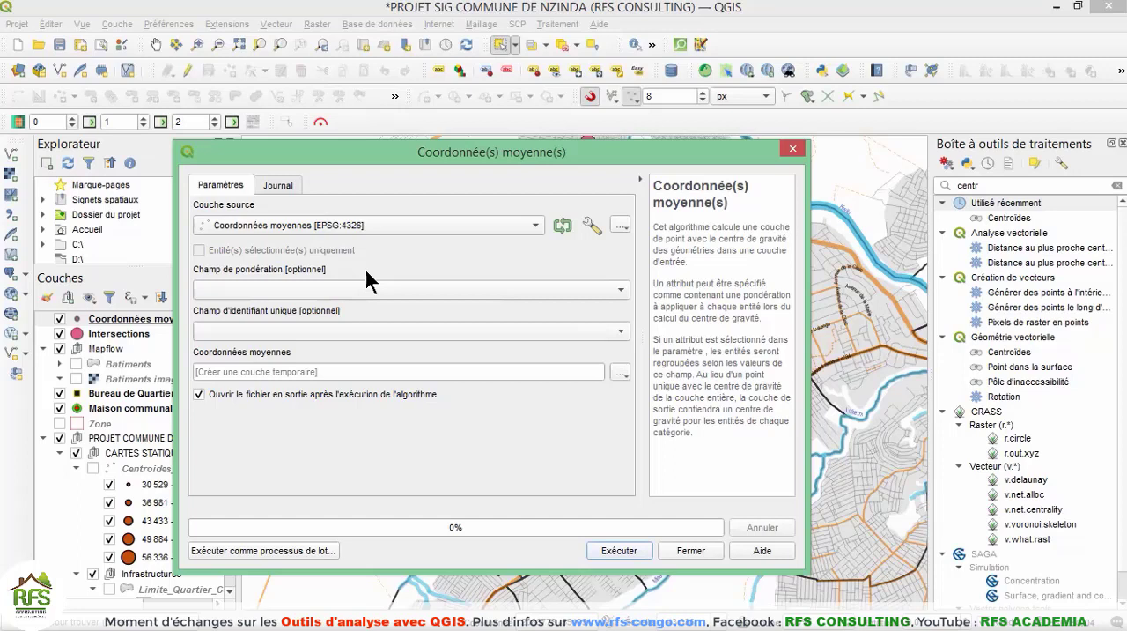
left_click(610, 291)
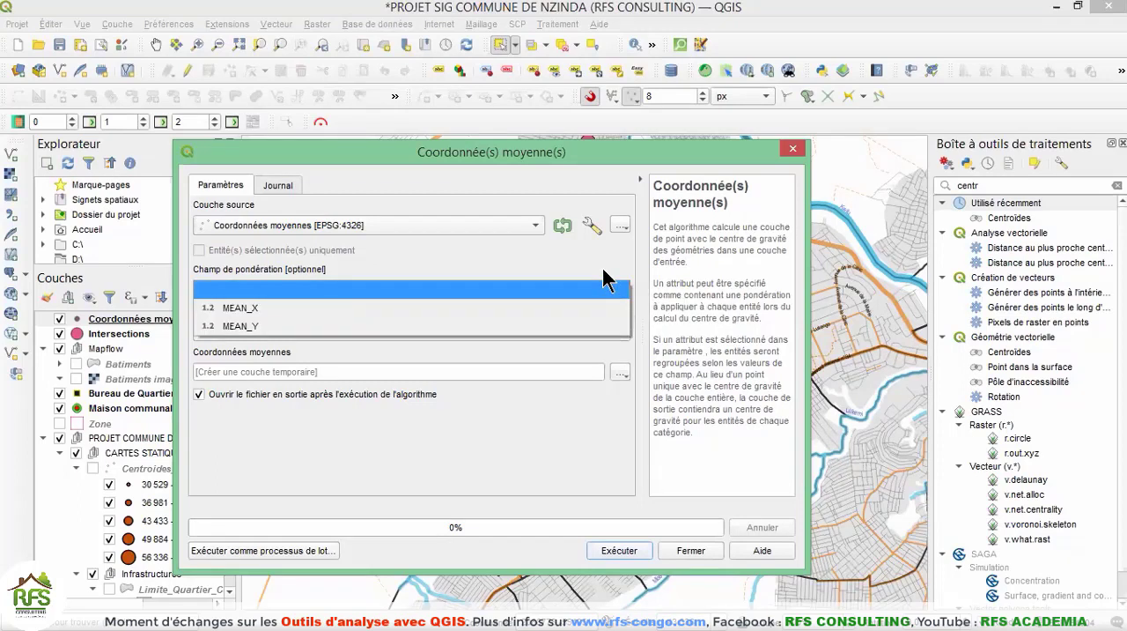
left_click(603, 268)
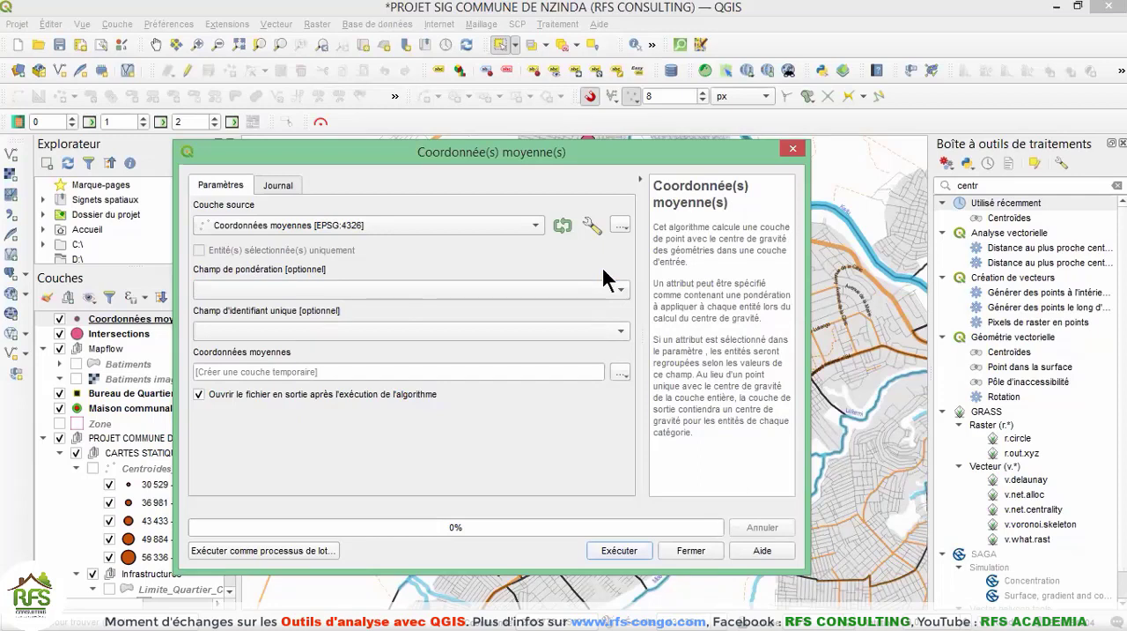